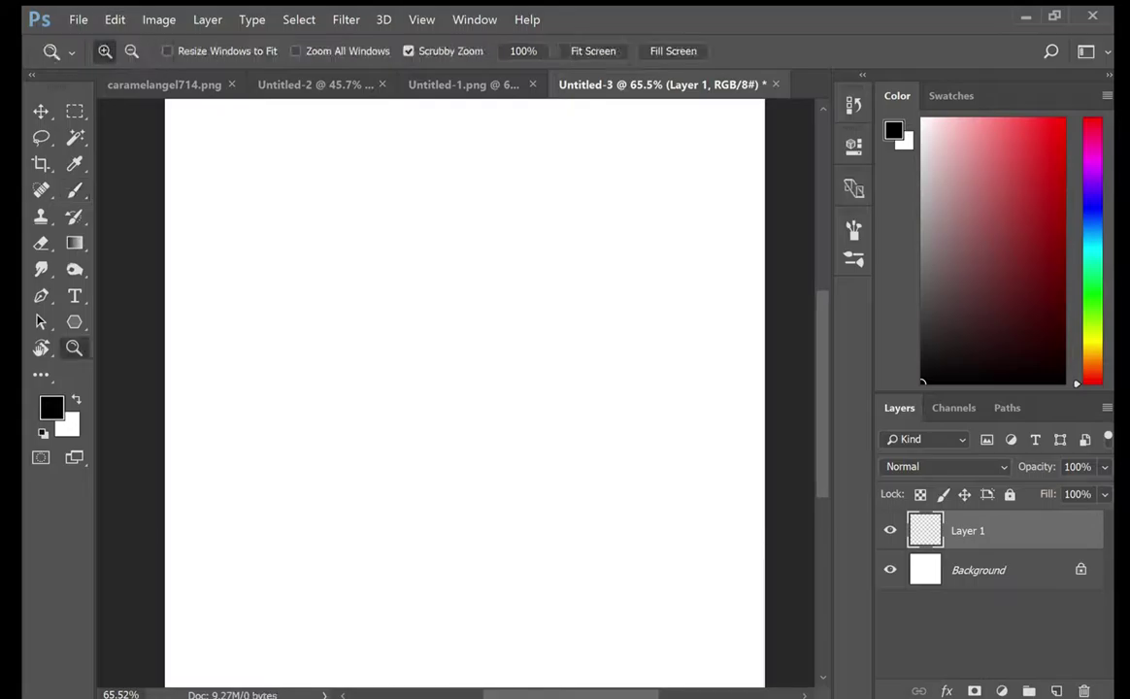
left_click_drag(272, 223, 284, 339)
left_click_drag(273, 224, 284, 338)
key("ctrl+z")
mouse_move(273, 224)
left_mouse_down()
mouse_move(278, 344)
mouse_move(366, 309)
left_mouse_up()
key("ctrl+z")
key("ctrl+z")
key("ctrl+space")
left_click_drag(239, 179, 253, 422)
left_click_drag(239, 179, 248, 427)
left_click_drag(401, 301, 507, 295)
mouse_move(503, 315)
left_mouse_down()
mouse_move(685, 319)
mouse_move(369, 315)
left_mouse_up()
key("space")
key("ctrl+space")
key("ctrl+alt+z")
key("ctrl+alt+z")
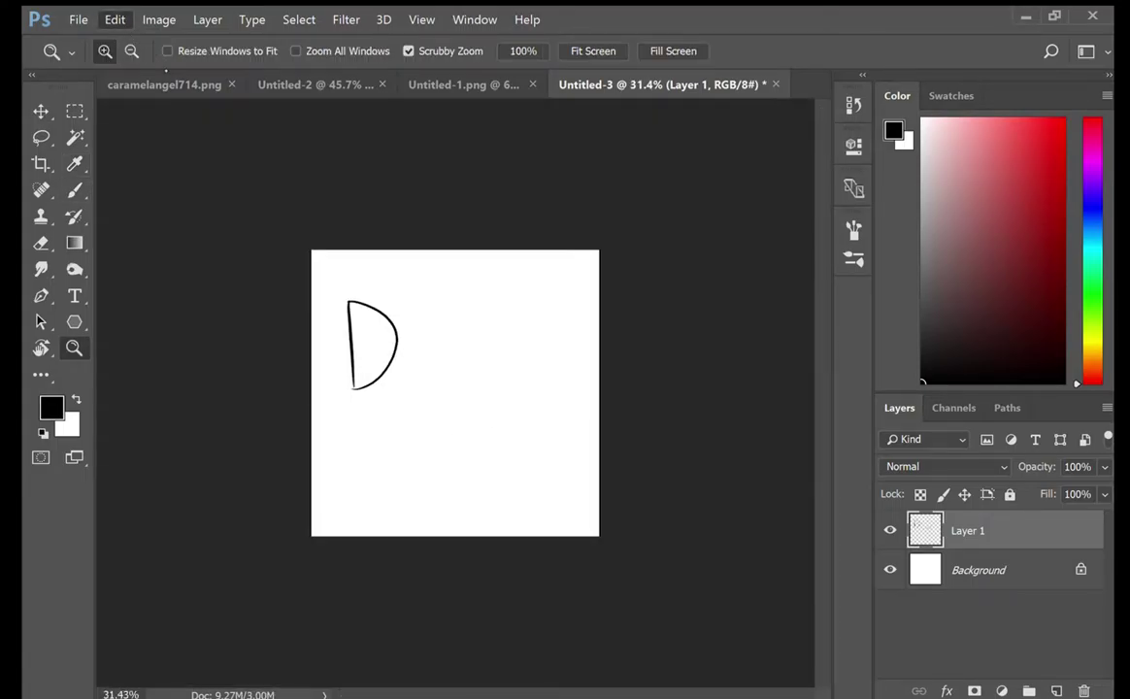
key("ctrl+alt+z")
key("ctrl+alt+z")
- Paint a capital letter D in black with a 77 px brush in the upper-left part of the canvas
key("ctrl+space")
left_click_drag(381, 446, 461, 447)
mouse_move(235, 352)
left_mouse_down()
mouse_move(281, 243)
mouse_move(253, 328)
left_mouse_up()
key("ctrl+z")
mouse_move(258, 242)
left_mouse_down()
mouse_move(254, 330)
mouse_move(291, 301)
left_mouse_up()
key("ctrl+z")
key("z")
key("b")
mouse_move(233, 206)
left_mouse_down()
mouse_move(223, 358)
mouse_move(300, 240)
mouse_move(221, 357)
left_mouse_up()
key("ctrl+z")
- Letter "raw" after the D to complete "Draw", and paint "'n" beneath it in black
mouse_move(345, 260)
left_mouse_down()
mouse_move(404, 262)
mouse_move(505, 353)
left_mouse_up()
left_click_drag(523, 275, 675, 275)
key("z")
mouse_move(505, 456)
left_mouse_down()
mouse_move(410, 458)
mouse_move(480, 459)
left_mouse_up()
key("b")
left_click_drag(374, 324, 380, 347)
mouse_move(395, 323)
left_mouse_down()
mouse_move(399, 345)
mouse_move(378, 346)
mouse_move(471, 413)
left_mouse_up()
key("ctrl+alt+z")
key("ctrl+alt+z")
scroll(471, 412, "down", 1)
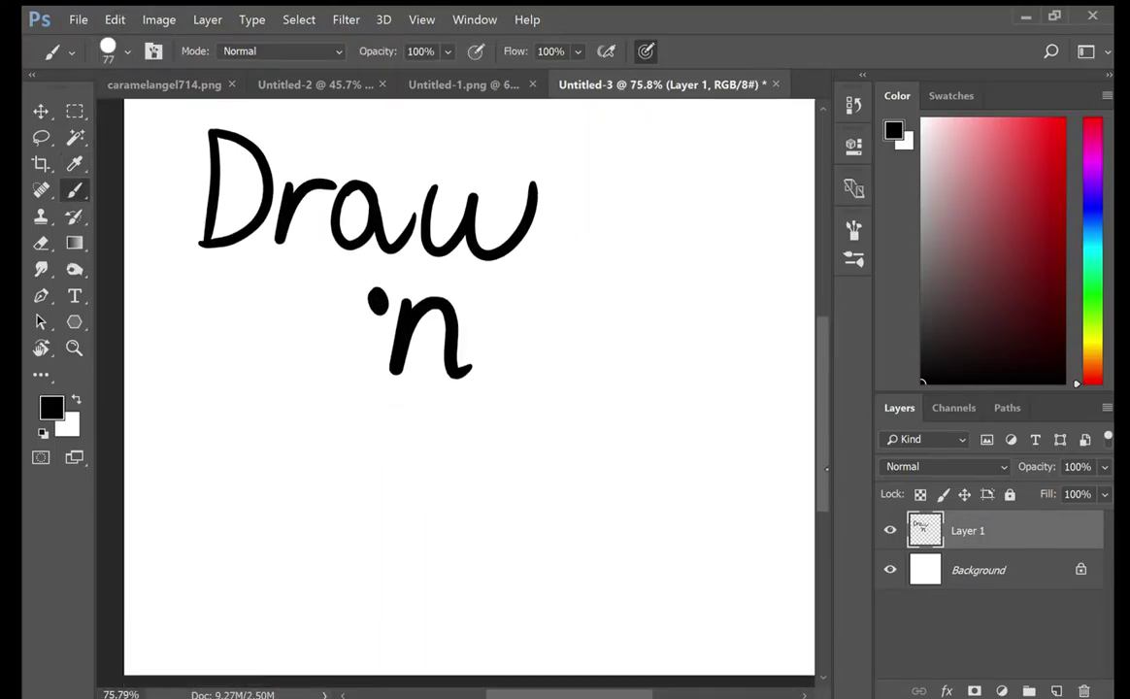
- Undo the "w" and "'n" strokes and restore them
key("ctrl+z")
key("ctrl+z")
key("ctrl+z")
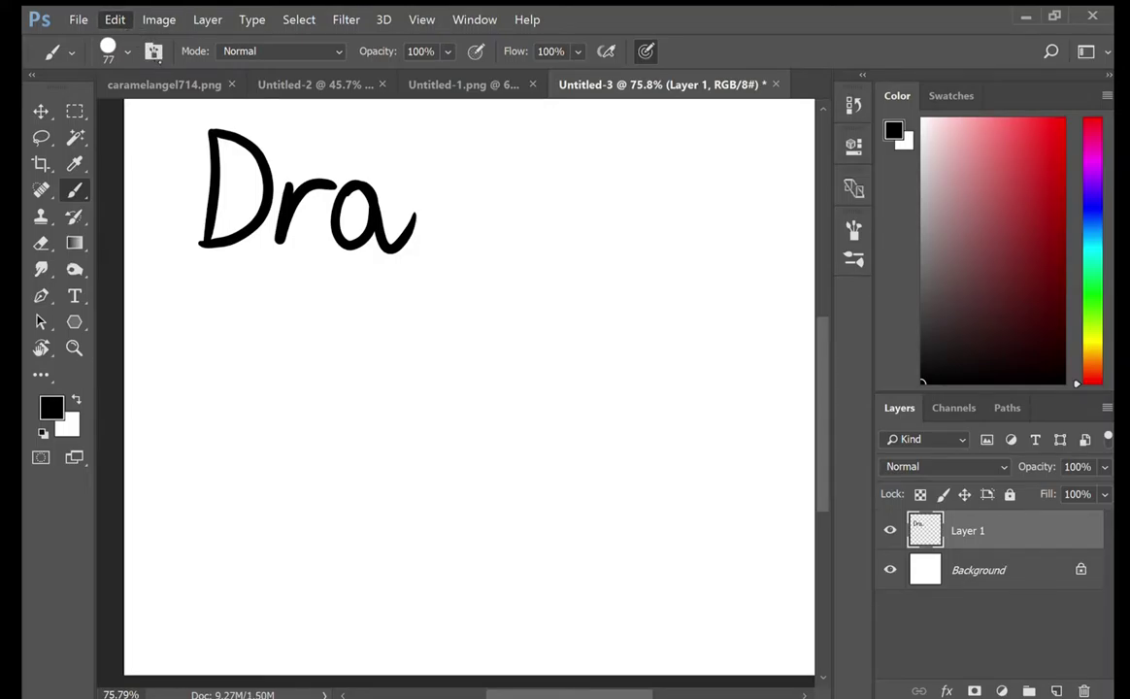
key("ctrl+shift+z")
key("ctrl+shift+z")
key("ctrl+shift+z")
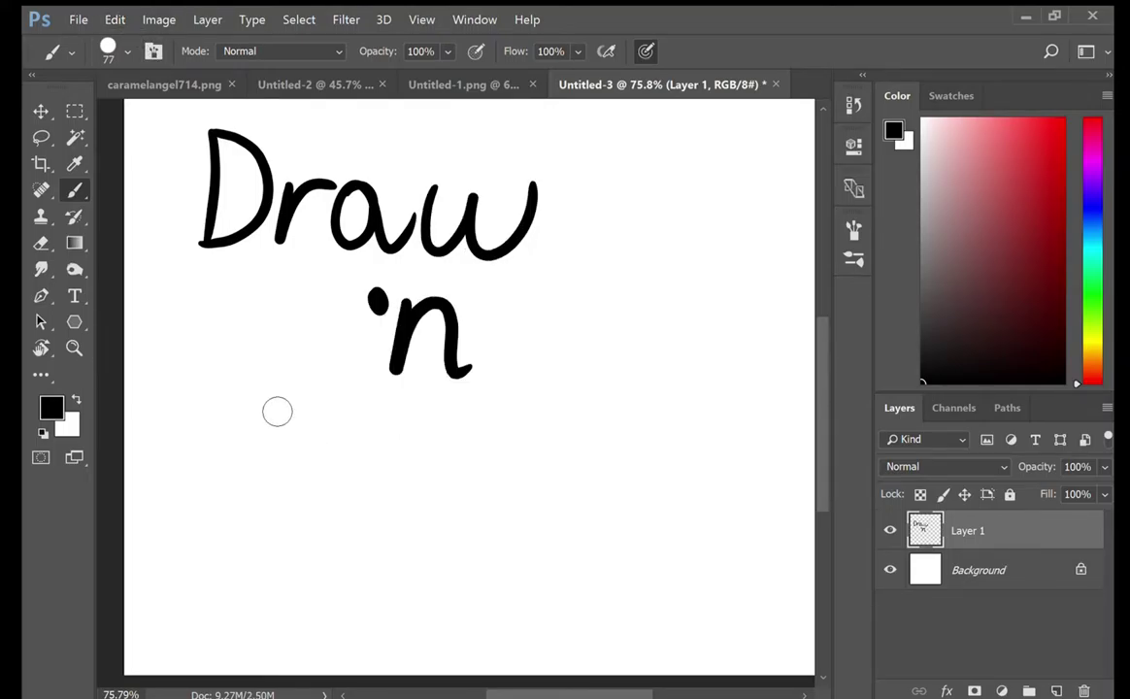
left_click_drag(259, 381, 225, 504)
left_click_drag(361, 452, 399, 493)
key("ctrl+z")
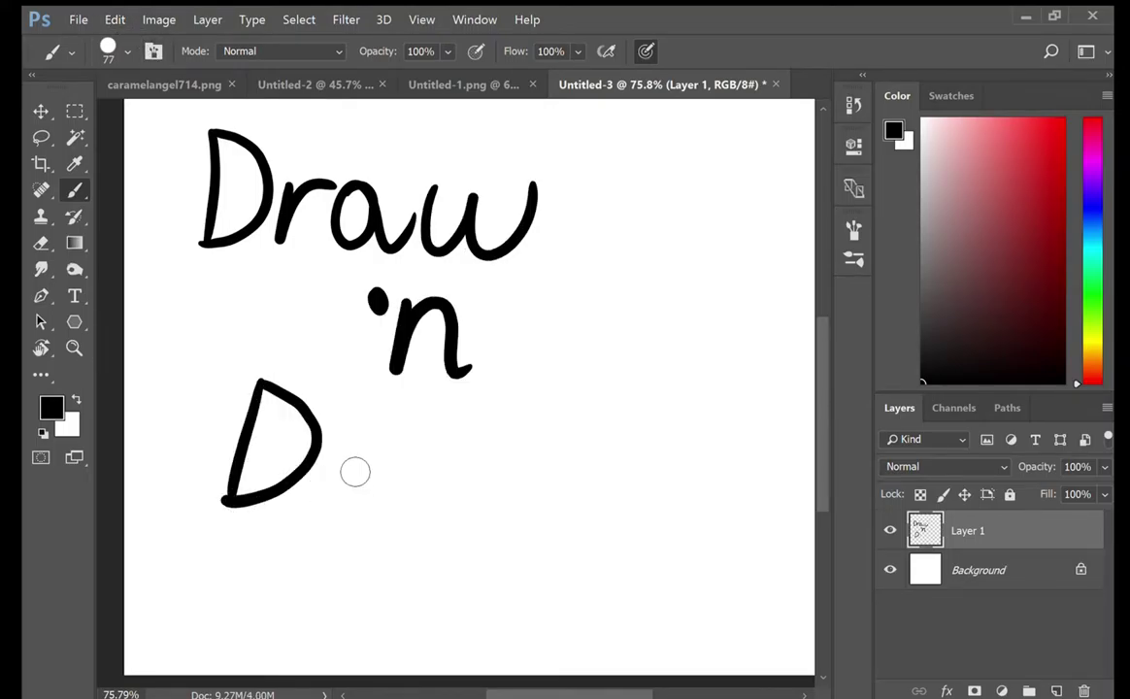
key("ctrl+alt+z")
key("ctrl+alt+z")
mouse_move(237, 384)
left_mouse_down()
mouse_move(224, 474)
mouse_move(211, 478)
left_mouse_up()
left_click_drag(237, 384, 215, 487)
key("ctrl+alt+z")
key("ctrl+alt+z")
- Letter the word "Dash" in black below "'n", redoing the "a" and the "h"
left_click_drag(236, 383, 213, 473)
left_click_drag(295, 436, 295, 480)
left_click_drag(316, 449, 295, 478)
key("ctrl+alt+z")
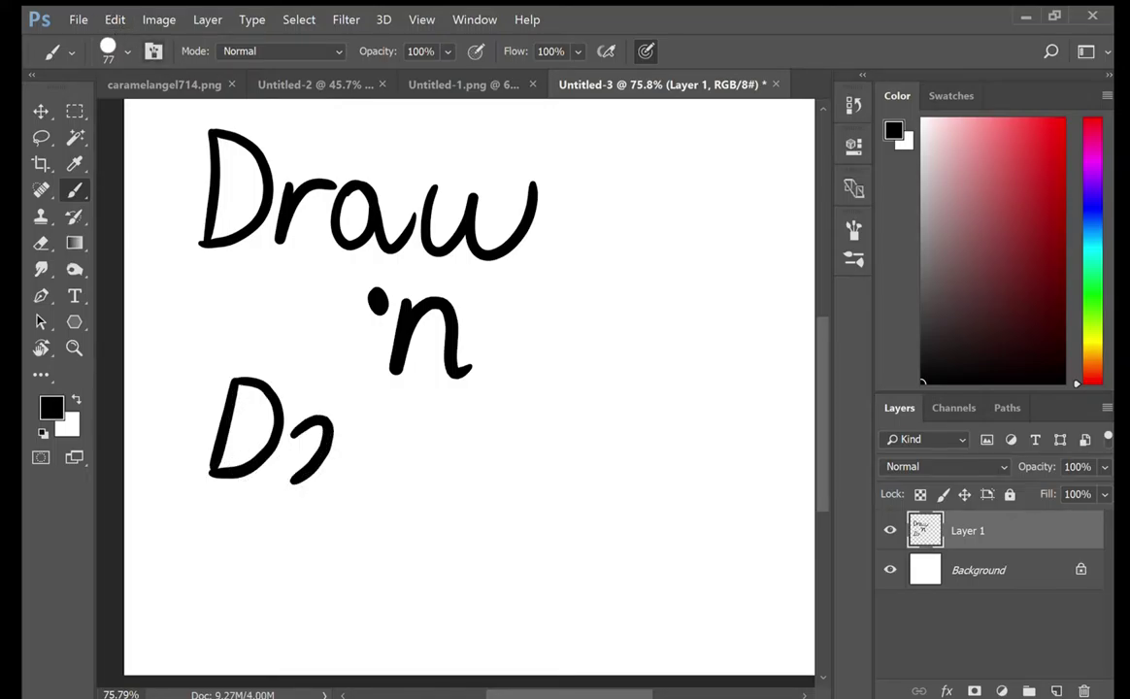
key("ctrl+alt+z")
mouse_move(295, 433)
left_mouse_down()
mouse_move(328, 434)
mouse_move(319, 449)
left_mouse_up()
mouse_move(363, 431)
left_mouse_down()
mouse_move(355, 461)
mouse_move(325, 478)
left_mouse_up()
left_click_drag(410, 404, 394, 488)
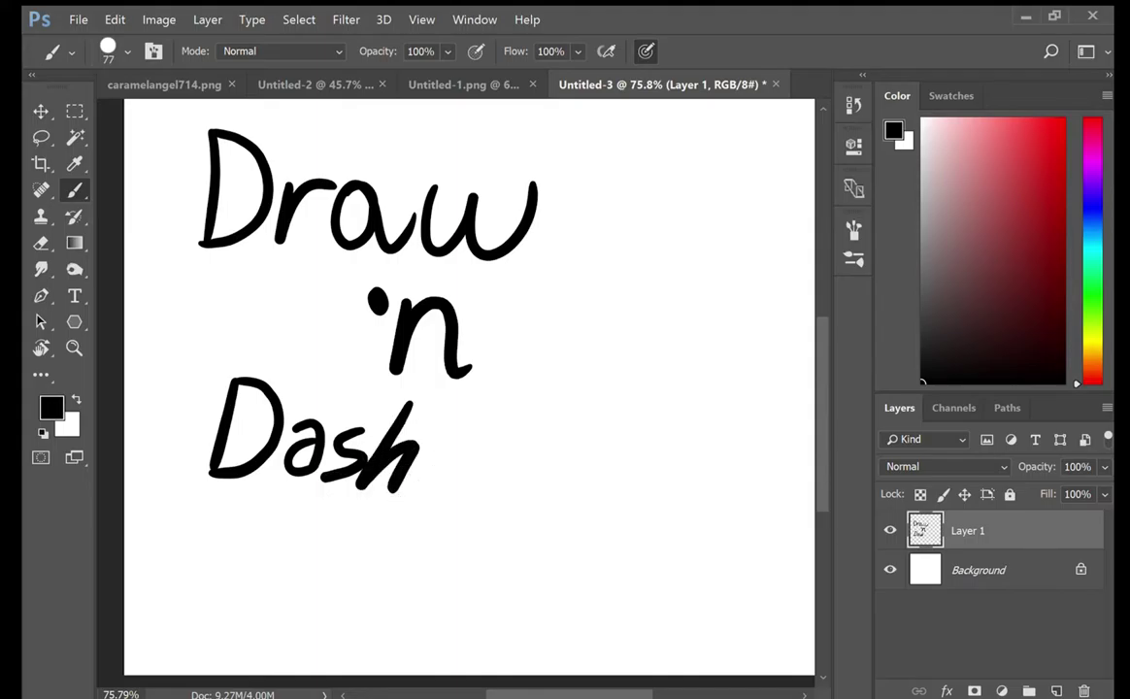
key("ctrl+alt+z")
mouse_move(401, 403)
left_mouse_down()
mouse_move(418, 477)
mouse_move(378, 485)
mouse_move(406, 475)
left_mouse_up()
key("ctrl+alt+z")
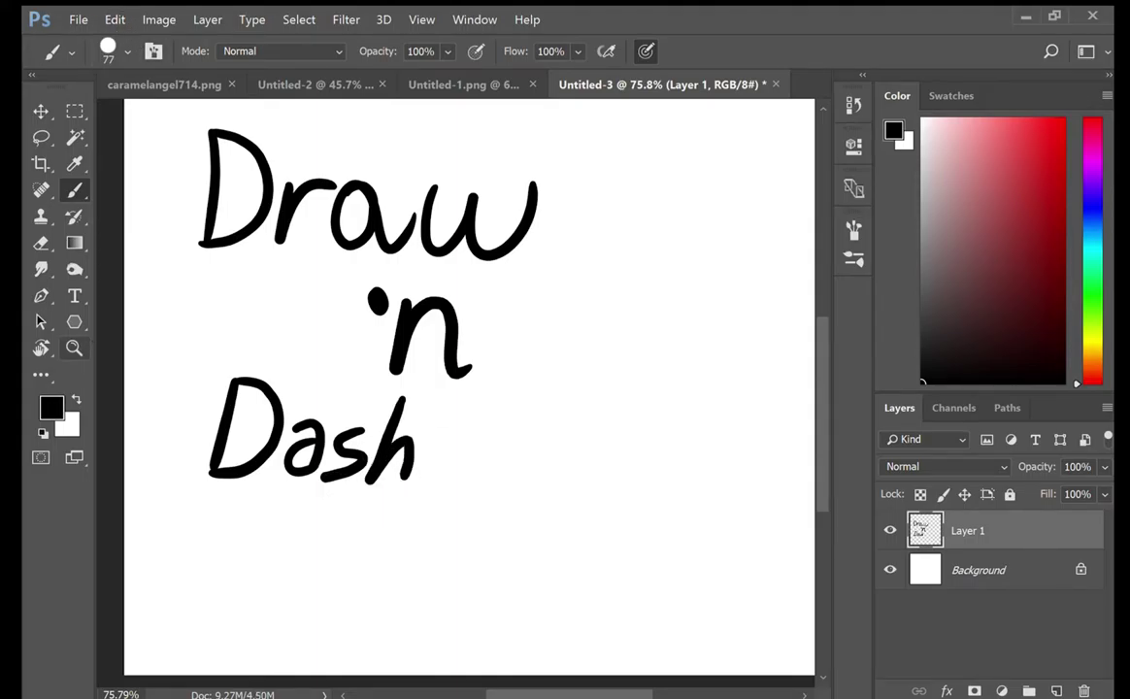
- Undo the mixed-case lettering back to the capital D that opens the first word
key("ctrl+alt+z")
key("ctrl+alt+z")
key("ctrl+alt+z")
key("ctrl+alt+z")
key("ctrl+alt+z")
key("ctrl+alt+z")
key("ctrl+alt+z")
key("ctrl+alt+z")
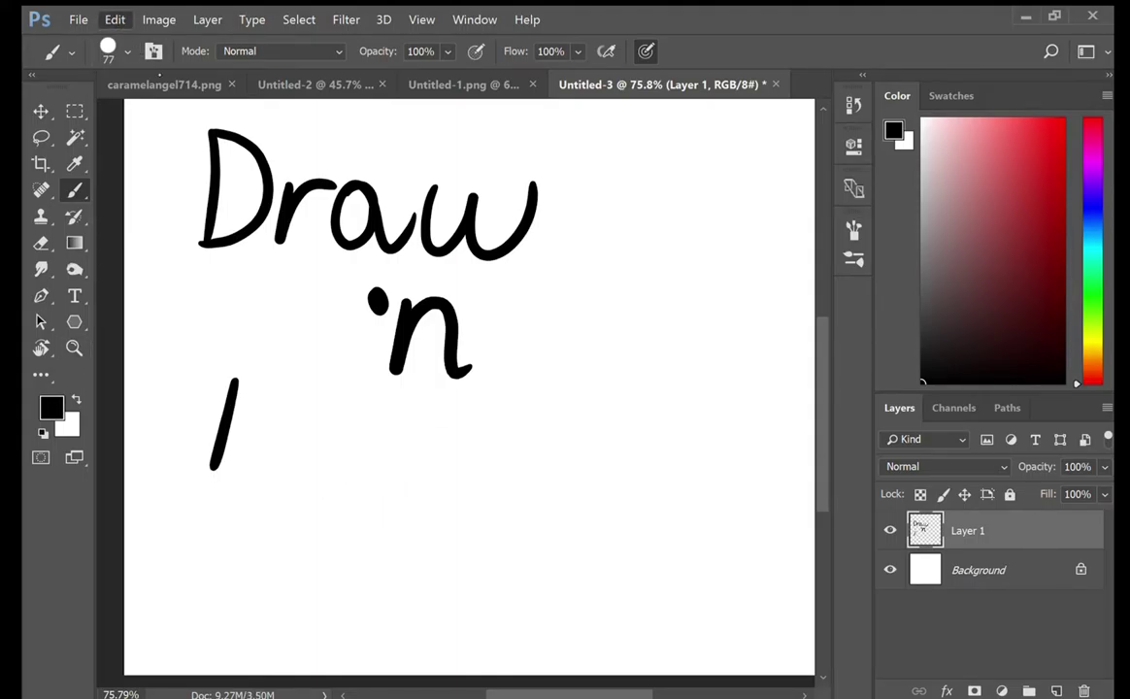
key("ctrl+alt+z")
key("ctrl+alt+z")
key("ctrl+alt+z")
key("ctrl+alt+z")
key("ctrl+alt+z")
key("ctrl+alt+z")
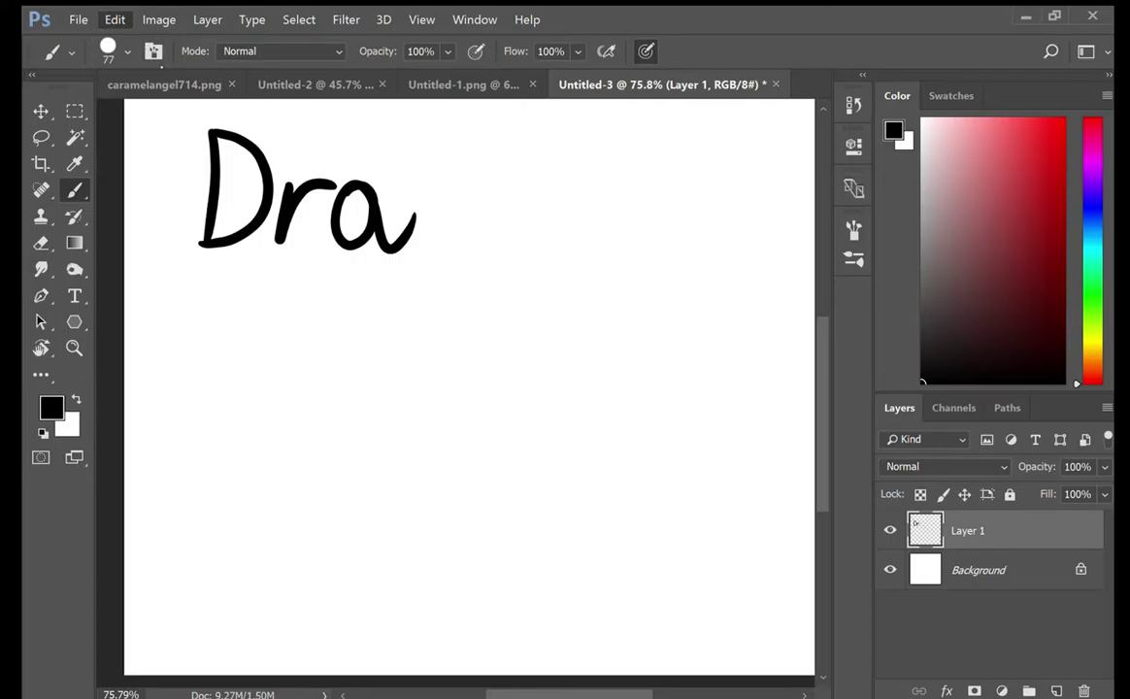
- Letter "RAW" in black capitals after the D, and paint "'N" beneath the word
mouse_move(306, 140)
left_mouse_down()
mouse_move(290, 230)
mouse_move(419, 186)
mouse_move(422, 240)
left_mouse_up()
left_click_drag(443, 147, 555, 161)
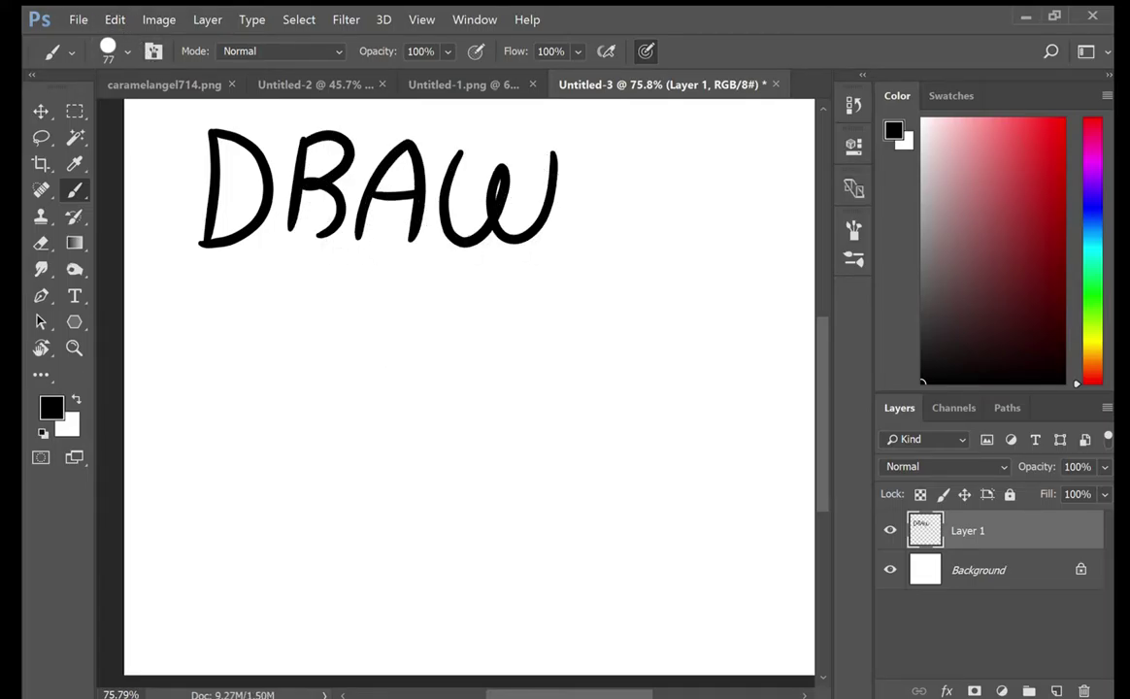
left_click_drag(317, 274, 324, 282)
key("ctrl+z")
left_click(323, 276)
mouse_move(330, 348)
left_mouse_down()
mouse_move(365, 296)
mouse_move(410, 299)
mouse_move(389, 356)
mouse_move(404, 274)
left_mouse_up()
key("ctrl+z")
mouse_move(256, 356)
left_mouse_down()
mouse_move(211, 474)
mouse_move(206, 454)
left_mouse_up()
key("ctrl+z")
key("ctrl+z")
mouse_move(221, 359)
left_mouse_down()
mouse_move(203, 458)
mouse_move(298, 398)
left_mouse_up()
key("ctrl+z")
key("ctrl+z")
left_click_drag(214, 361, 194, 456)
mouse_move(214, 361)
left_mouse_down()
mouse_move(291, 419)
mouse_move(194, 470)
left_mouse_up()
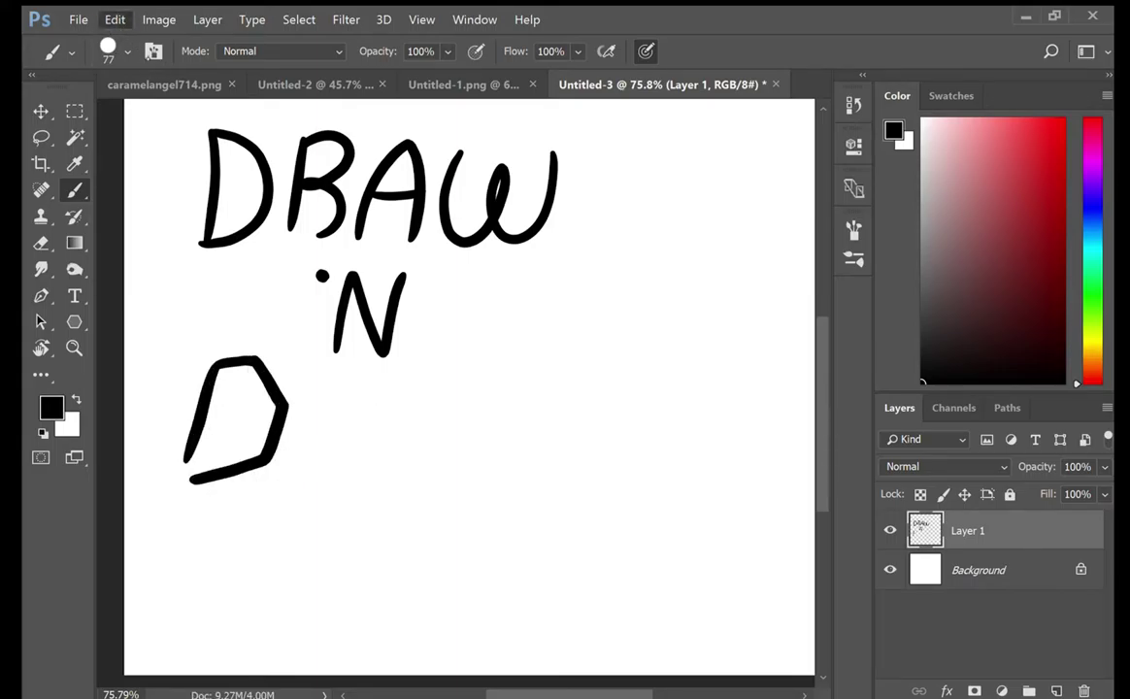
key("ctrl+z")
- Letter the word "DASH" in slanted black capitals below "'N"
mouse_move(220, 382)
left_mouse_down()
mouse_move(199, 481)
mouse_move(354, 409)
mouse_move(335, 490)
left_mouse_up()
left_click_drag(270, 425, 364, 413)
left_click_drag(449, 408, 373, 493)
left_click_drag(480, 407, 445, 493)
left_click_drag(526, 409, 492, 493)
- Move the whole "DRAW 'N DASH" lettering to the middle of the canvas
key("z")
left_click_drag(495, 420, 442, 425)
key("v")
left_click_drag(415, 489, 489, 489)
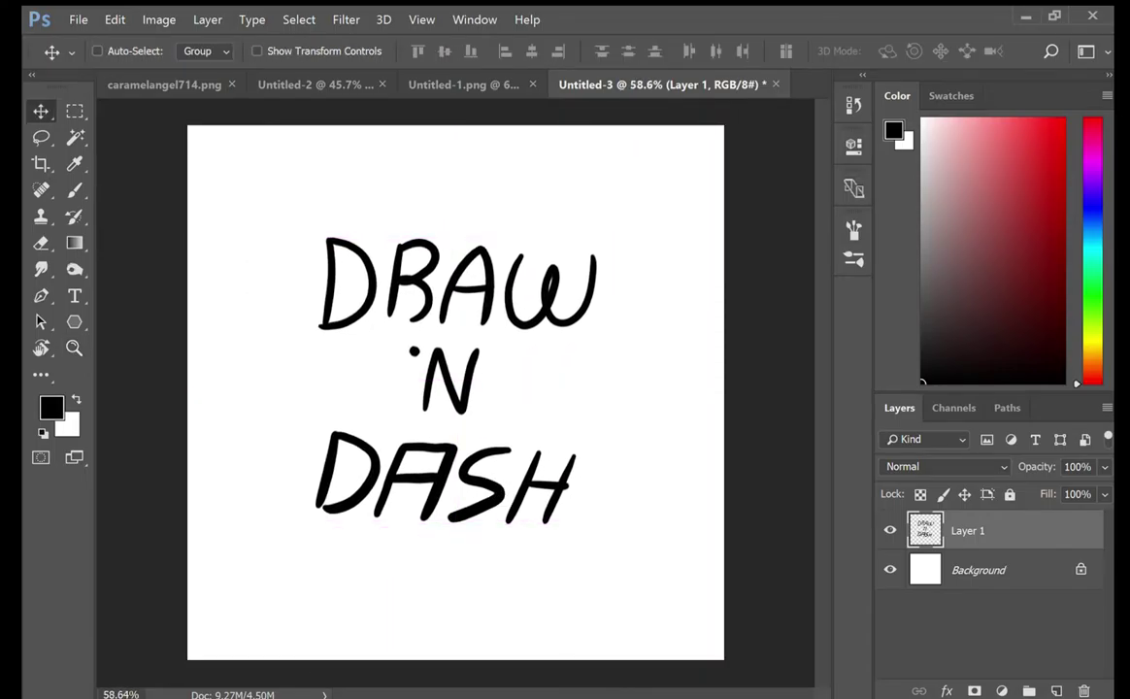
- Add a Stroke effect to the lettering layer and try a red outline colour
key("z")
mouse_move(501, 383)
left_mouse_down()
mouse_move(484, 383)
mouse_move(510, 384)
left_mouse_up()
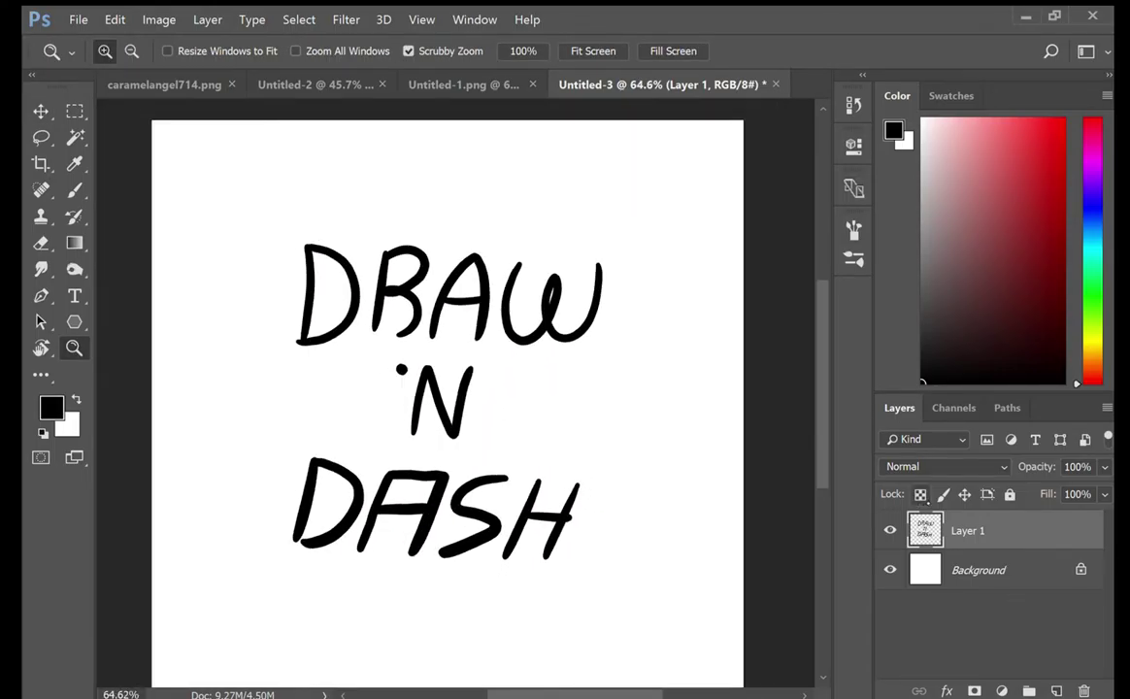
double_click(1029, 531)
left_click(367, 348)
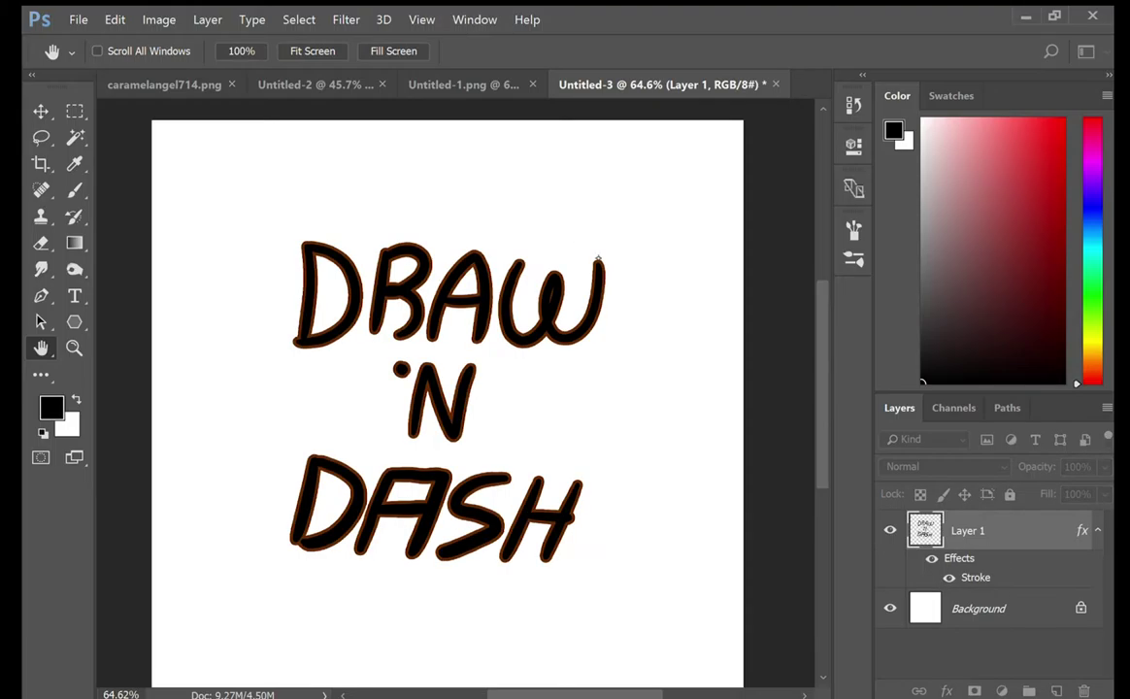
key("i")
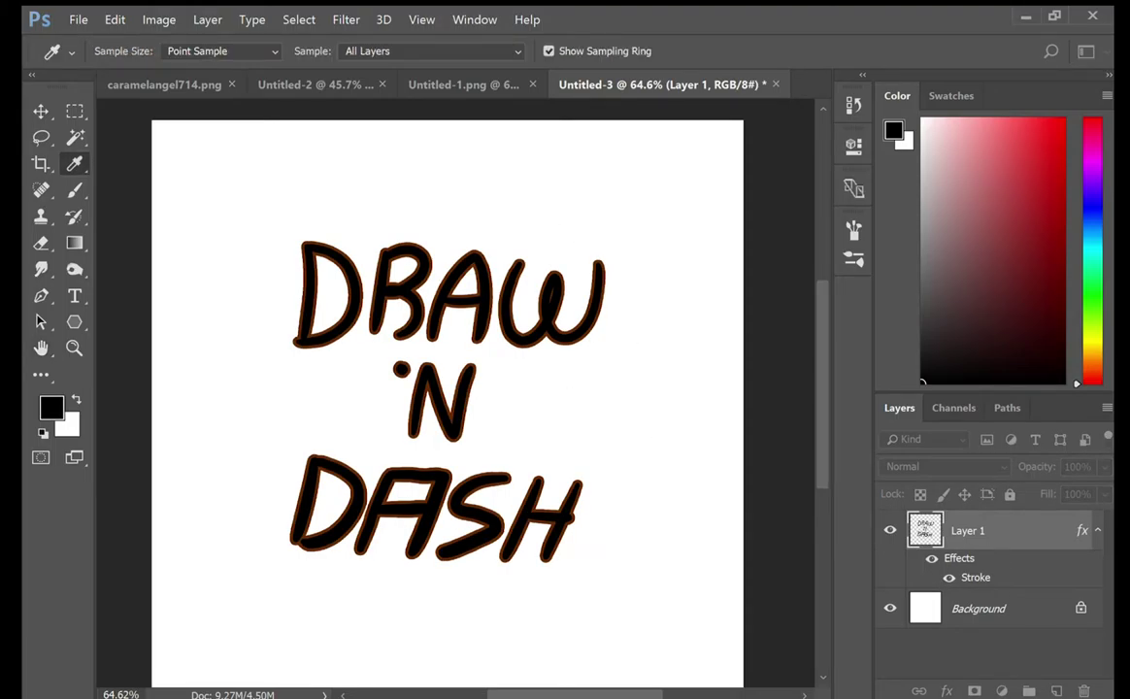
left_click(563, 255)
left_click(502, 217)
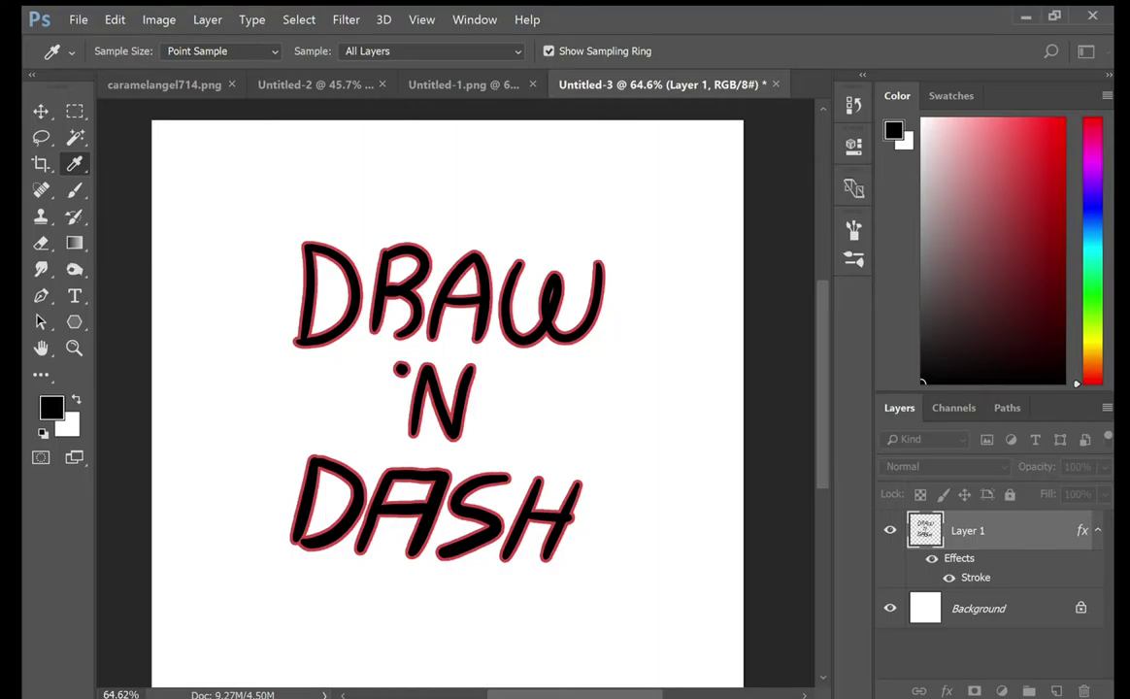
- Try a blue outline colour for the lettering's Stroke effect, and undo the effect
left_click(586, 228)
left_click(613, 275)
left_click(612, 273)
key("h")
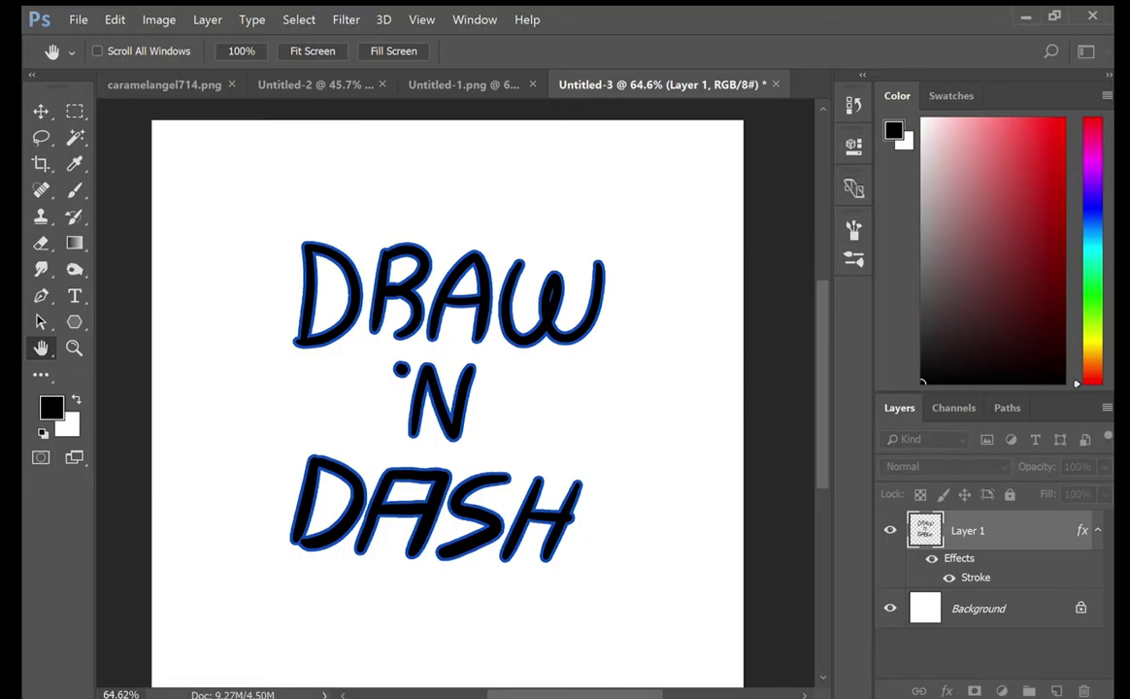
key("Return")
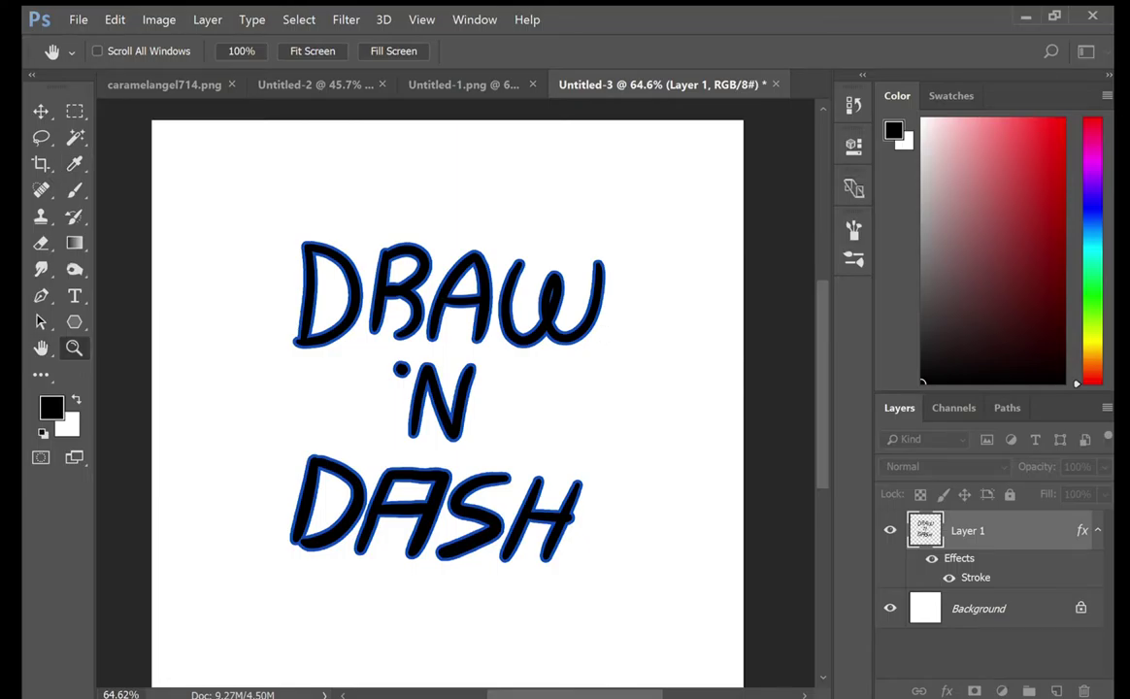
key("ctrl+z")
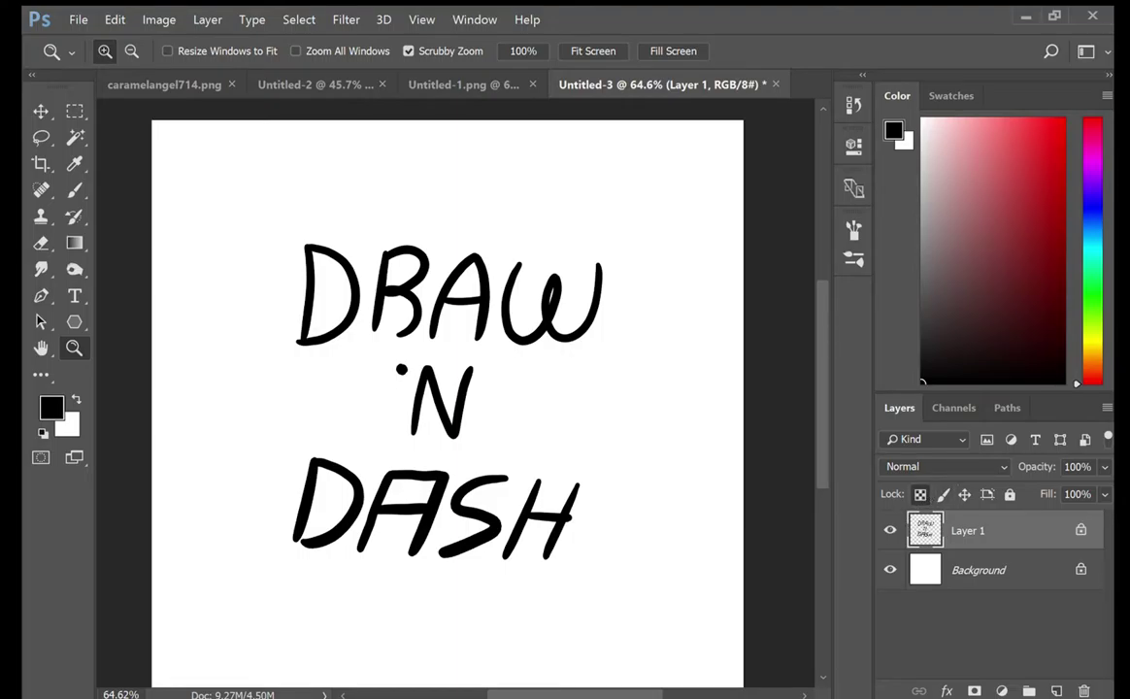
- Pick pink as the foreground colour and recolour "DRAW" with the brush while Layer 1's transparent pixels are locked
left_click(1092, 239)
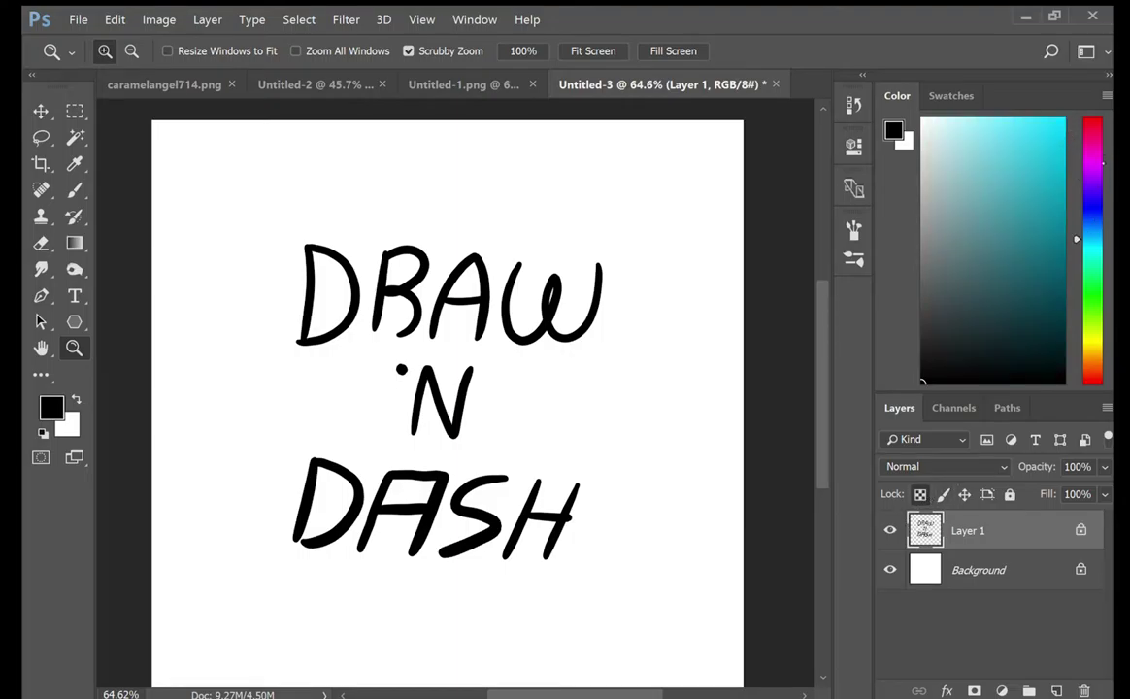
left_click(1092, 119)
left_click(987, 117)
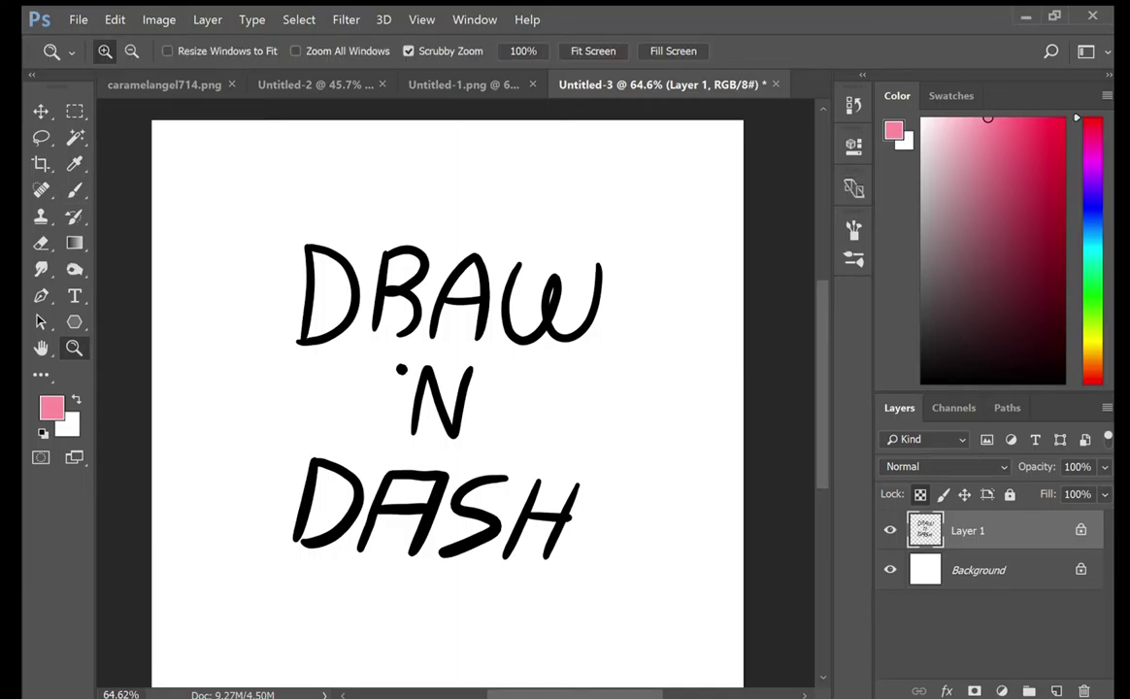
left_click_drag(403, 259, 432, 258)
key("b")
mouse_move(336, 267)
left_mouse_down()
mouse_move(299, 312)
mouse_move(410, 320)
mouse_move(503, 354)
left_mouse_up()
mouse_move(532, 267)
left_mouse_down()
mouse_move(597, 344)
mouse_move(645, 264)
left_mouse_up()
- Pick light blue as the foreground colour and recolour the word "DASH" with the brush
left_click(1099, 245)
left_click(1097, 238)
left_click(1011, 118)
left_click(1093, 231)
mouse_move(307, 511)
left_mouse_down()
mouse_move(308, 605)
mouse_move(427, 529)
mouse_move(586, 575)
mouse_move(529, 587)
left_mouse_up()
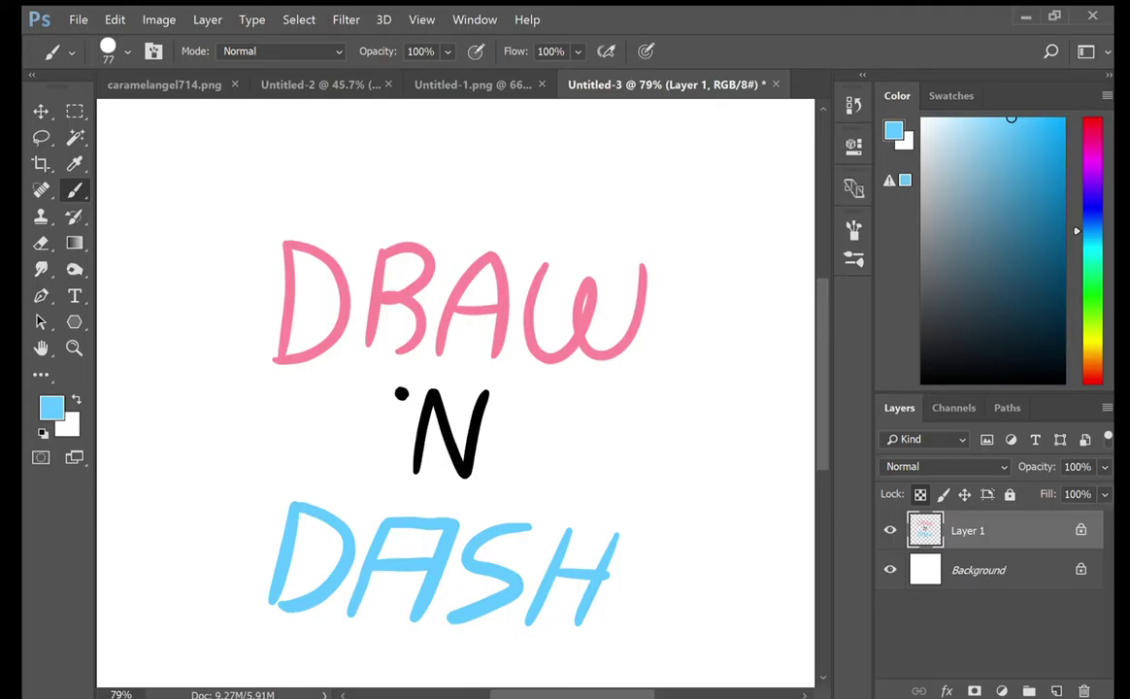
- Recolour "'N" bright green with the brush, and unlock Layer 1's transparent pixels
left_click(1101, 282)
left_click(1064, 119)
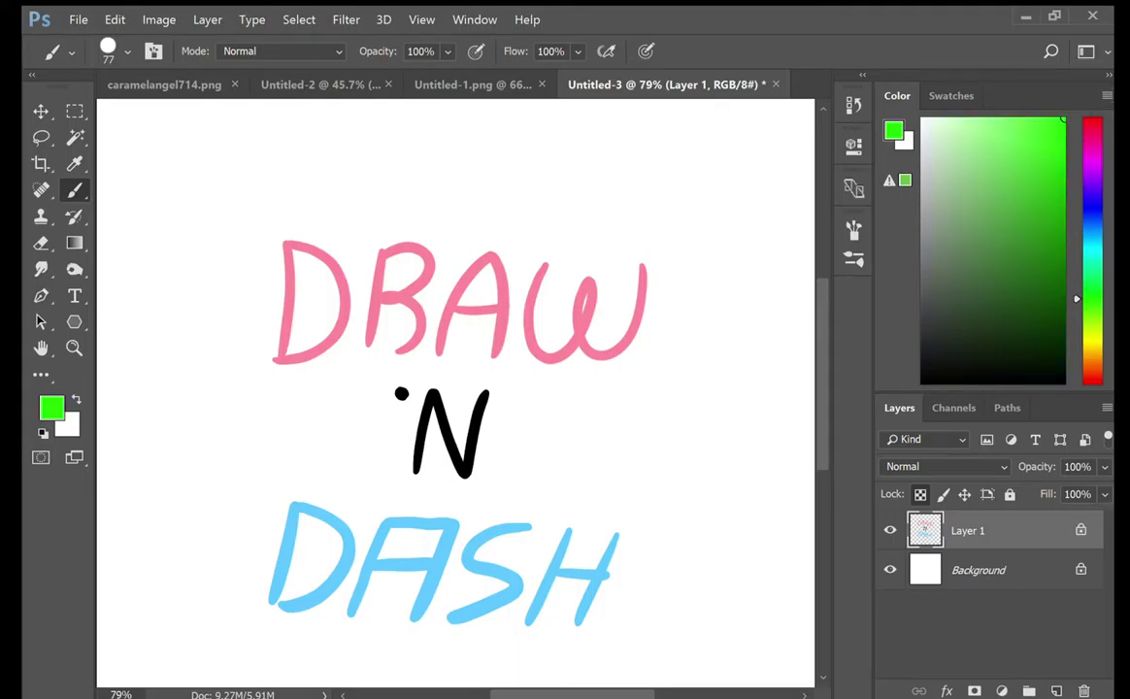
left_click_drag(417, 393, 508, 417)
key("z")
mouse_move(553, 294)
left_mouse_down()
mouse_move(492, 292)
mouse_move(543, 292)
left_mouse_up()
left_click(921, 494)
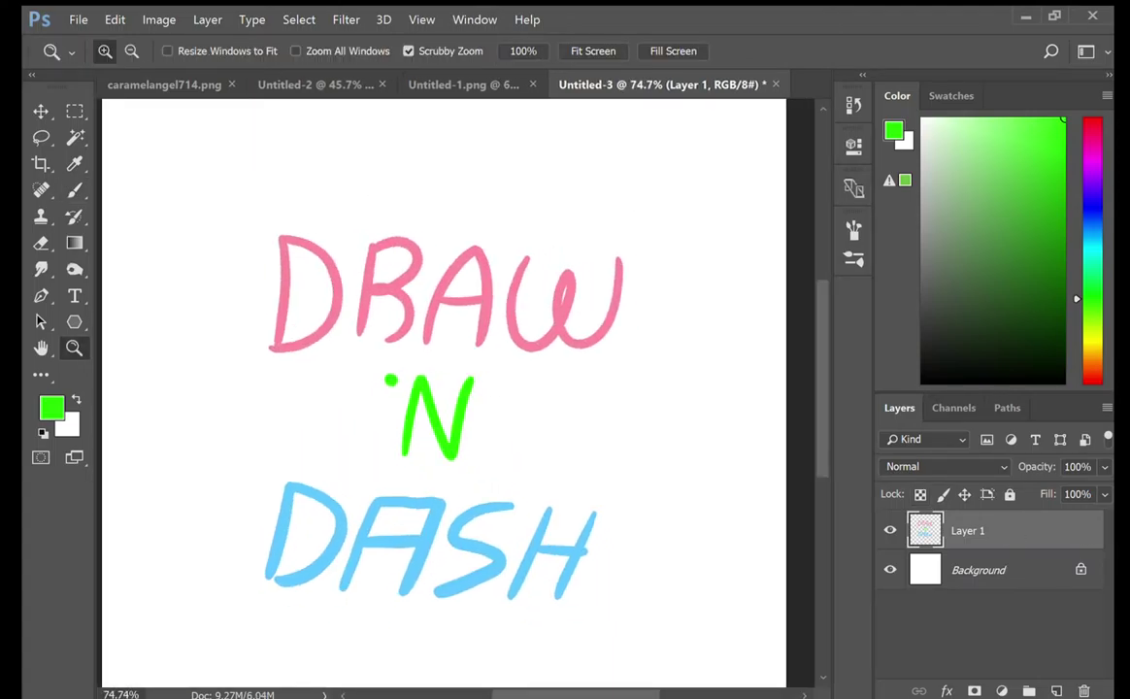
double_click(1034, 531)
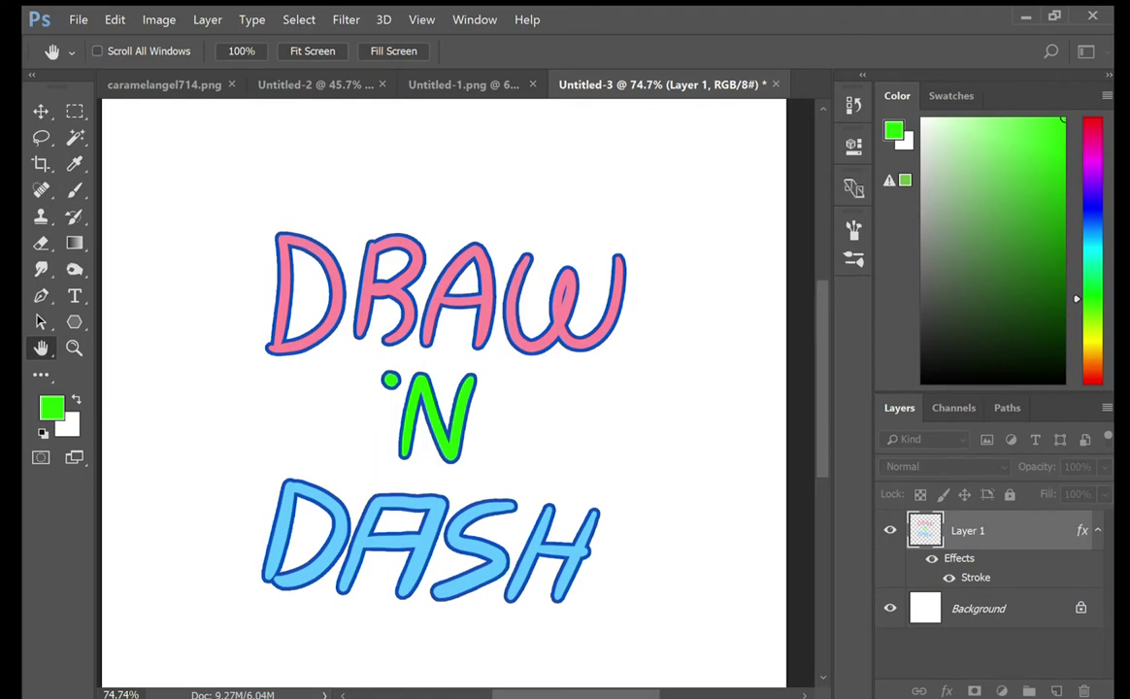
key("z")
key("ctrl+z")
- Cut the word "DRAW" onto its own layer and position it just above "'N"
key("m")
left_click_drag(207, 197, 680, 368)
key("ctrl+x")
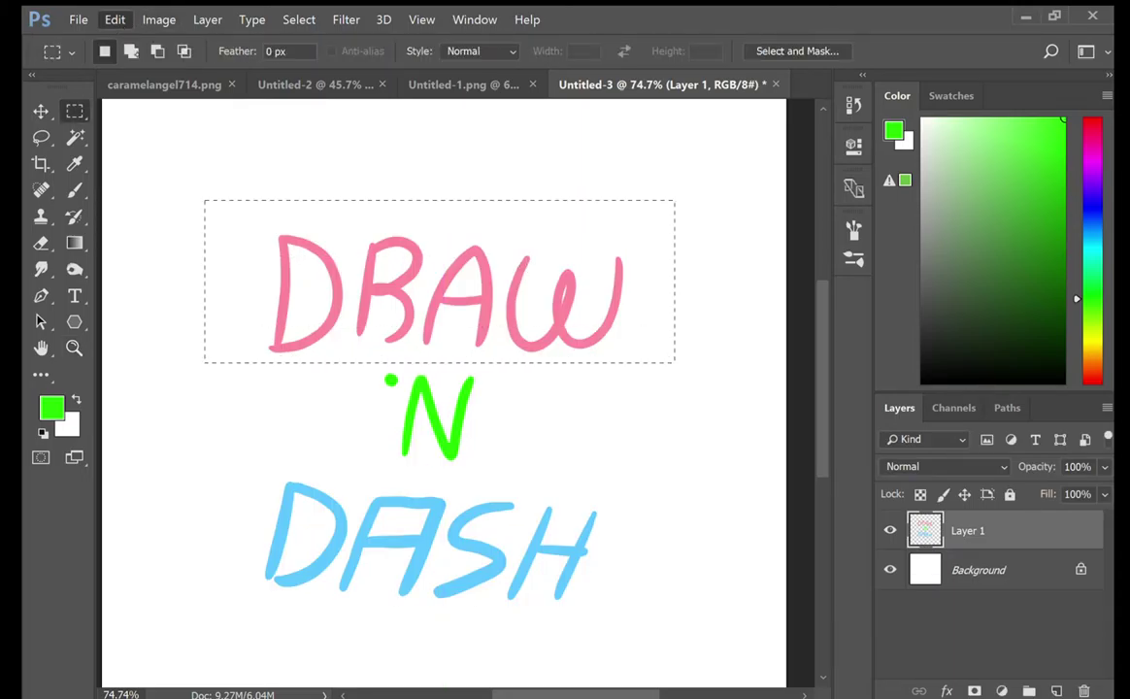
key("ctrl+v")
key("v")
mouse_move(545, 442)
left_mouse_down()
mouse_move(544, 328)
mouse_move(545, 350)
left_mouse_up()
- Cut "'N" from Layer 1 onto its own layer and position it between "DRAW" and "DASH"
left_click(1019, 573)
key("m")
left_click_drag(371, 361, 467, 469)
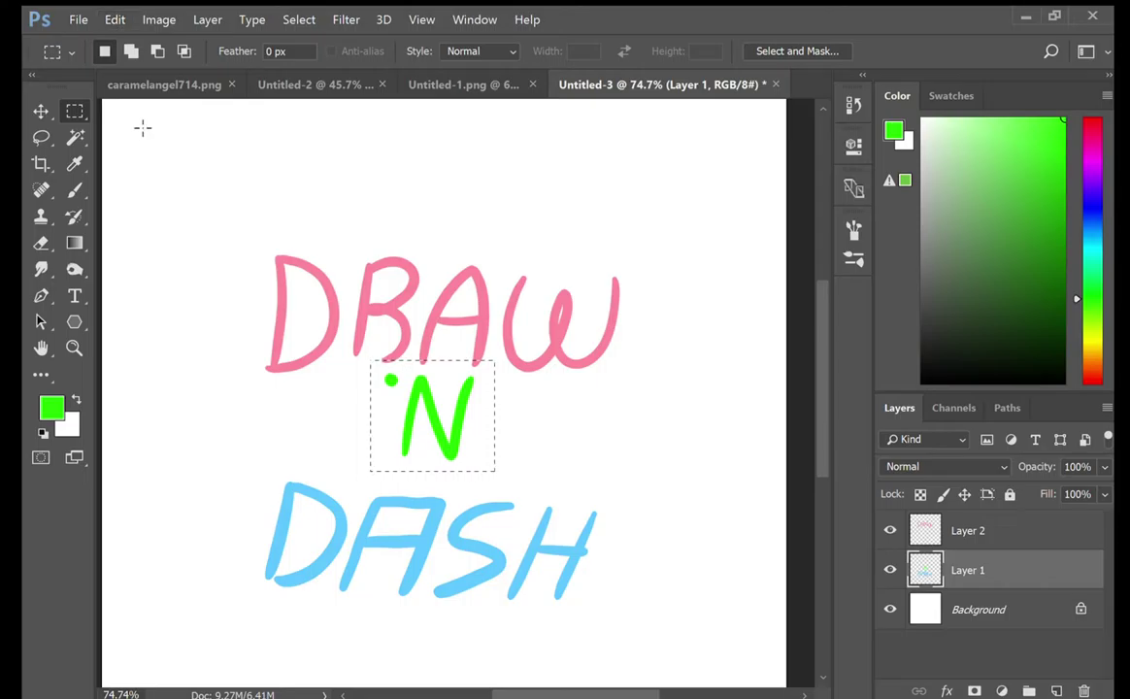
key("ctrl+x")
key("ctrl+v")
key("v")
left_click_drag(449, 397, 447, 430)
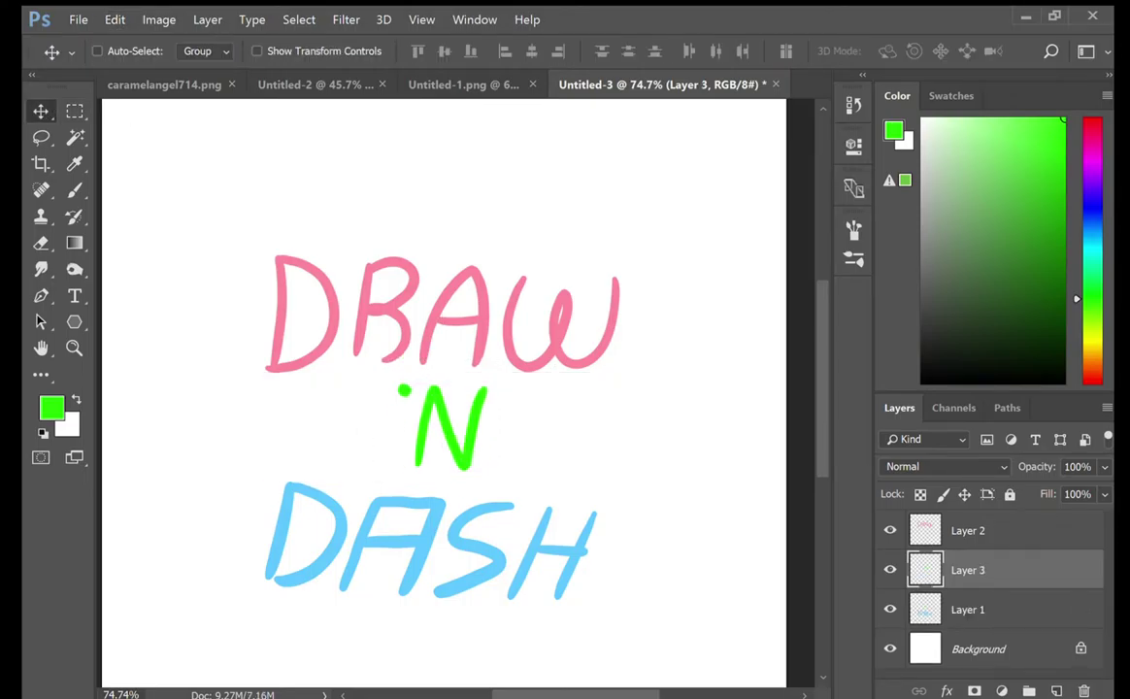
- Move the word "DASH" on Layer 1 up, closer to "'N"
key("m")
left_click(1000, 607)
key("v")
left_click_drag(524, 575, 524, 556)
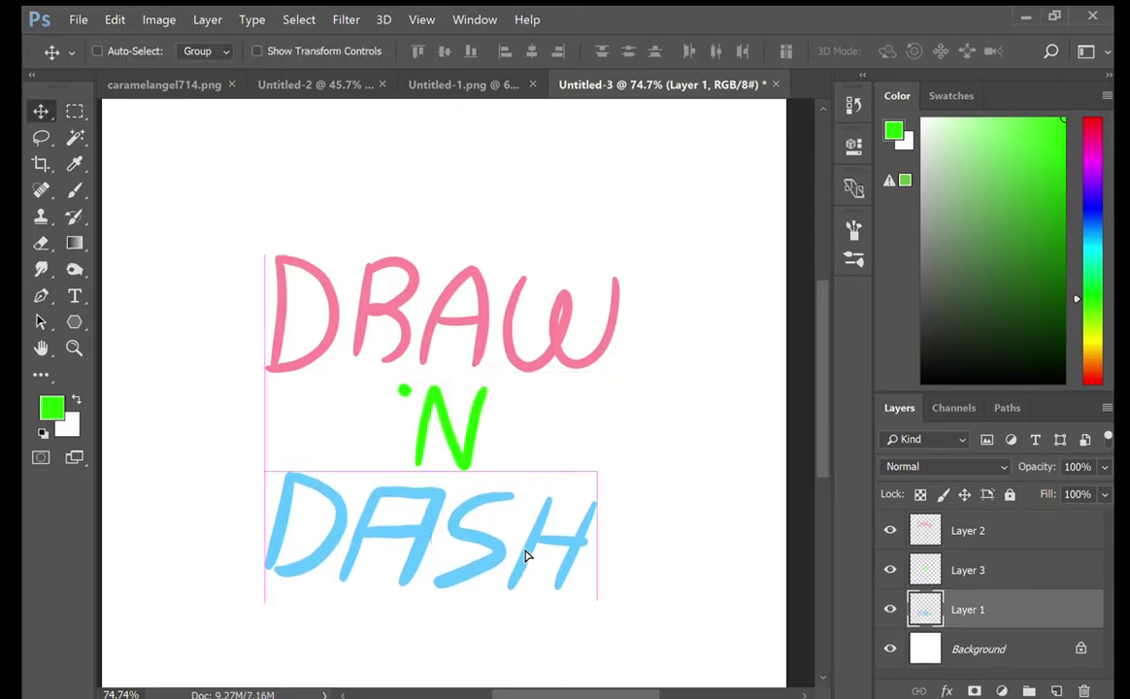
- Add a Stroke effect with a red outline to "DRAW" on Layer 2
left_click(998, 531)
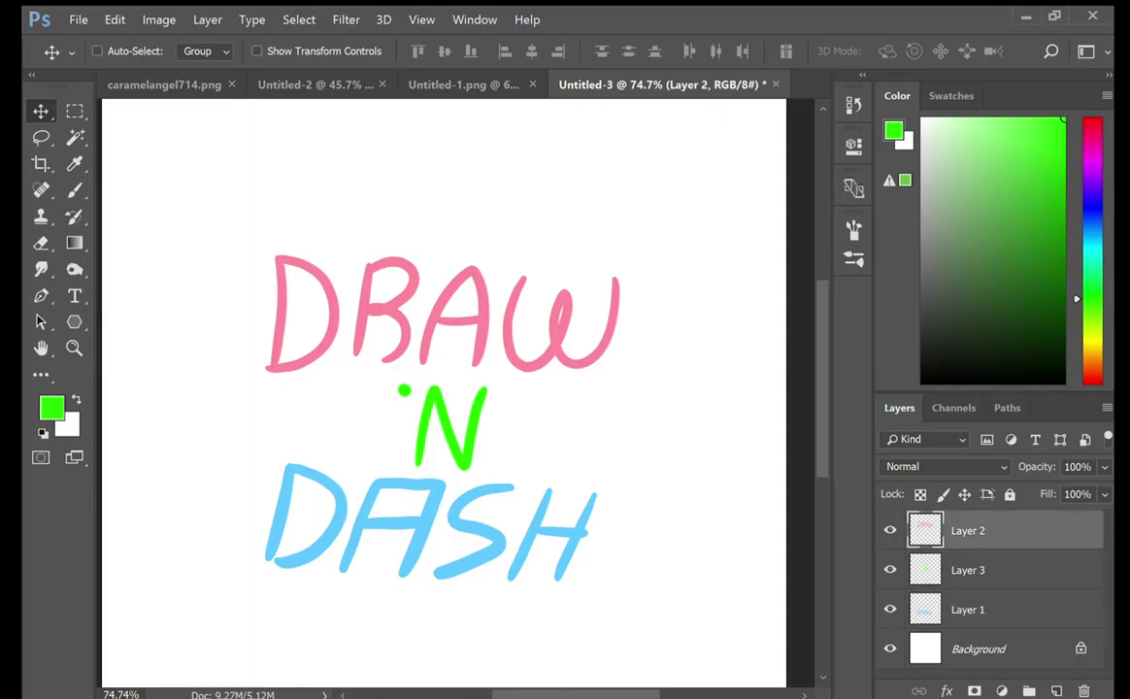
double_click(1029, 531)
left_click(560, 182)
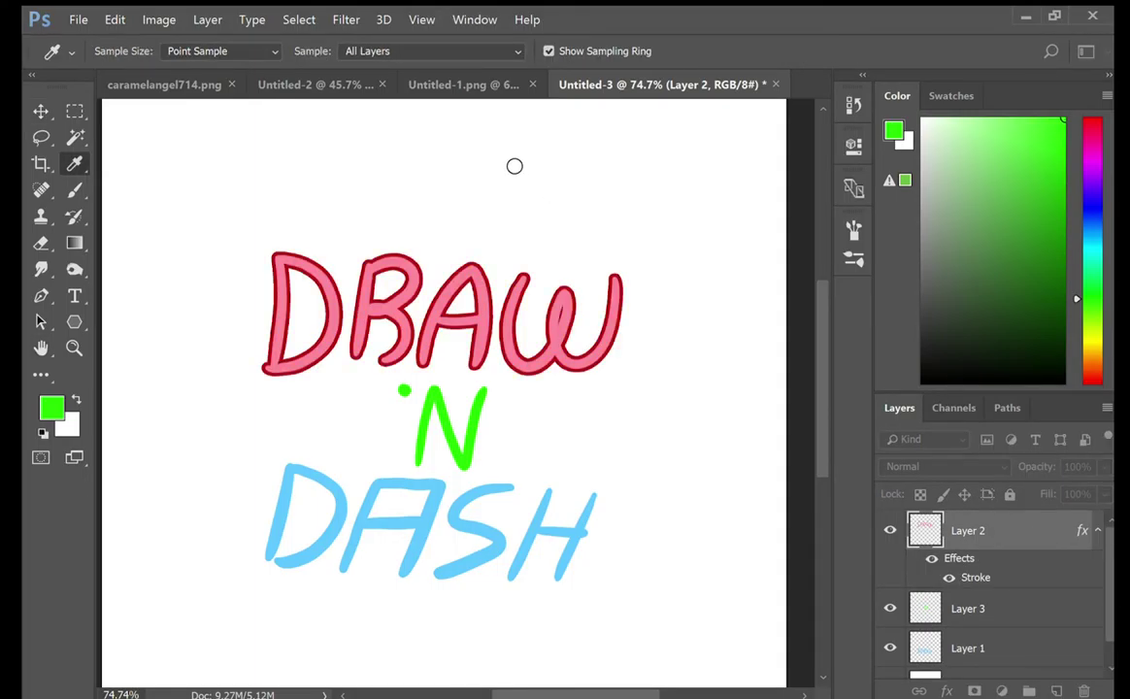
key("h")
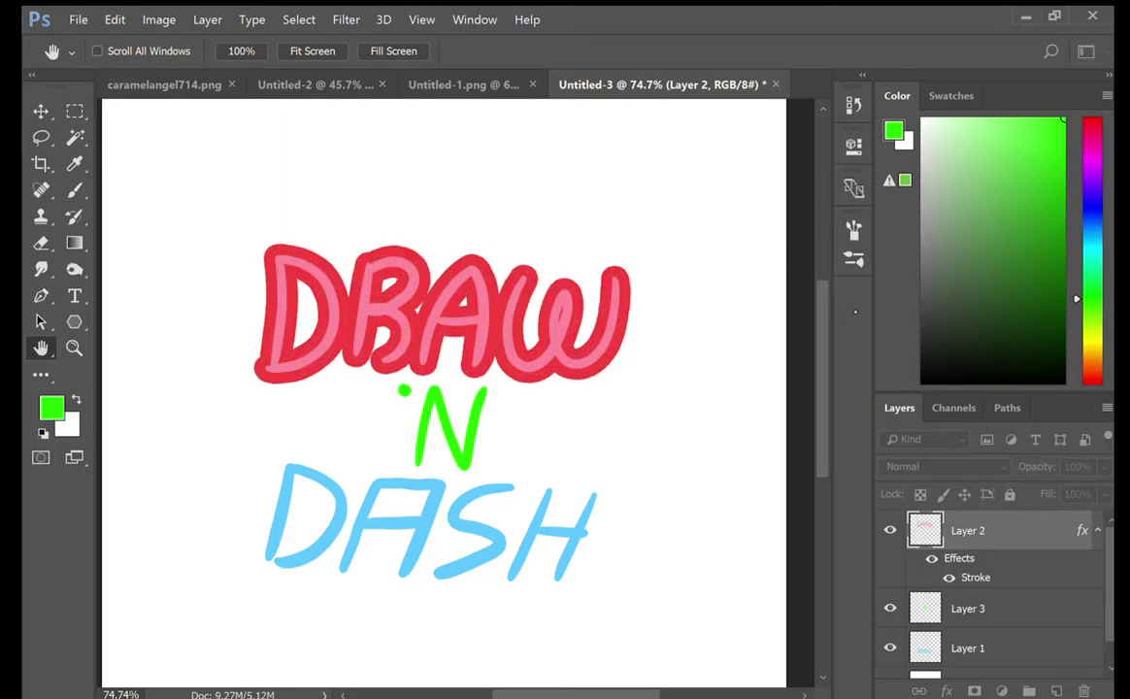
key("v")
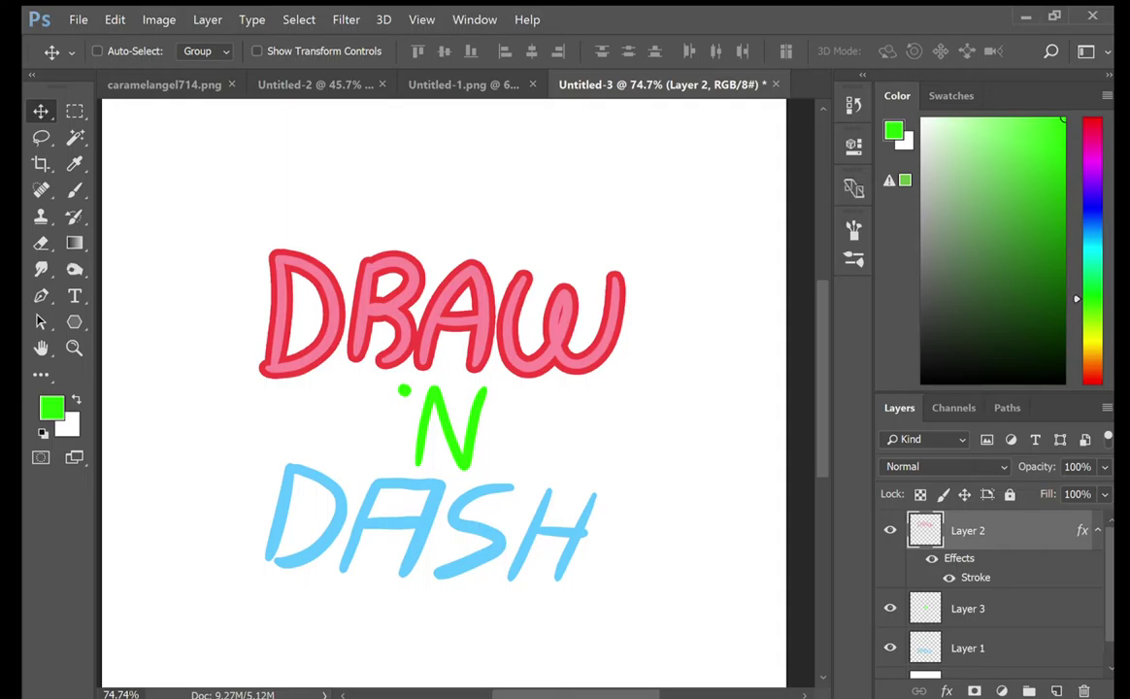
- Try recolouring "'N" on Layer 3 and "DASH" on Layer 1 in the pink of "DRAW", with transparent pixels locked
left_click(1005, 625)
key("b")
left_click(286, 254, "alt")
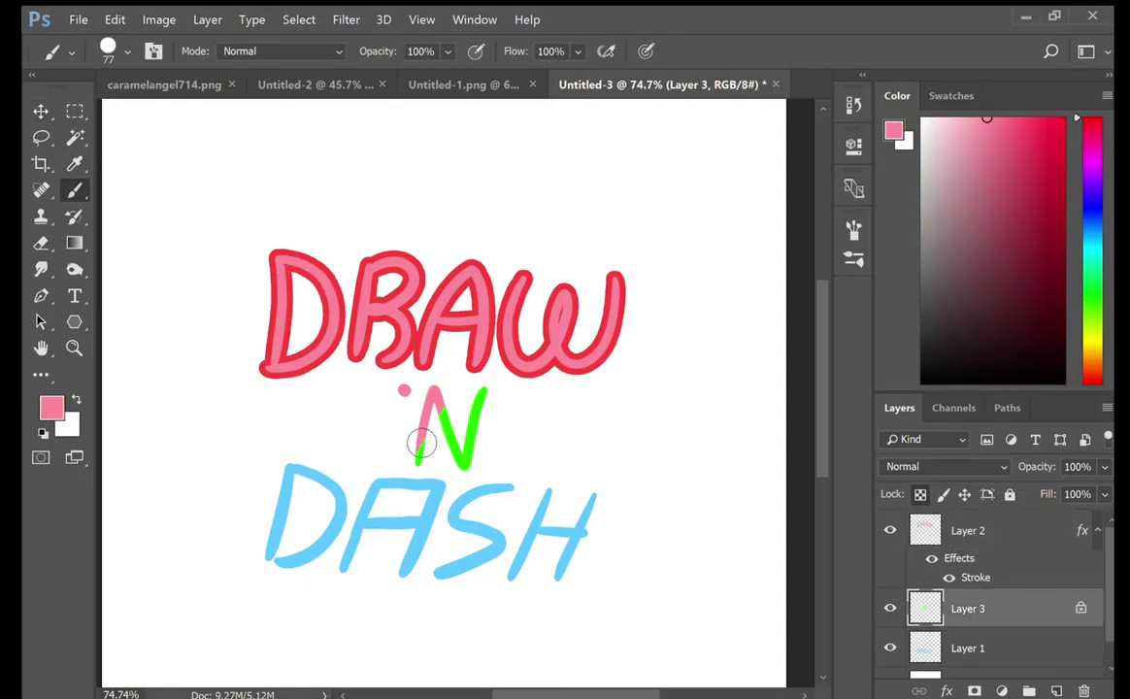
left_click_drag(423, 442, 404, 454)
left_click(968, 648)
mouse_move(303, 469)
left_mouse_down()
mouse_move(321, 594)
mouse_move(403, 613)
mouse_move(494, 595)
mouse_move(534, 559)
left_mouse_up()
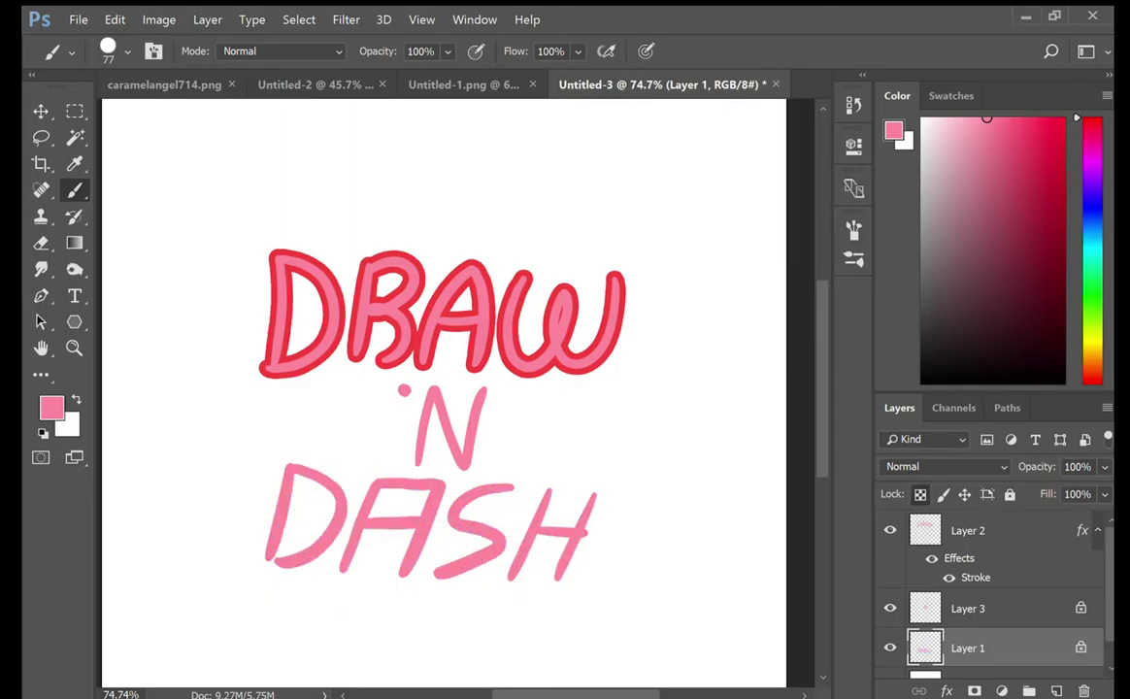
- Undo the pink recolouring of "DASH" and "'N" together with the transparency locks on their layers
left_click(968, 530)
left_click_drag(459, 339, 515, 319)
key("ctrl+z")
left_click(920, 494)
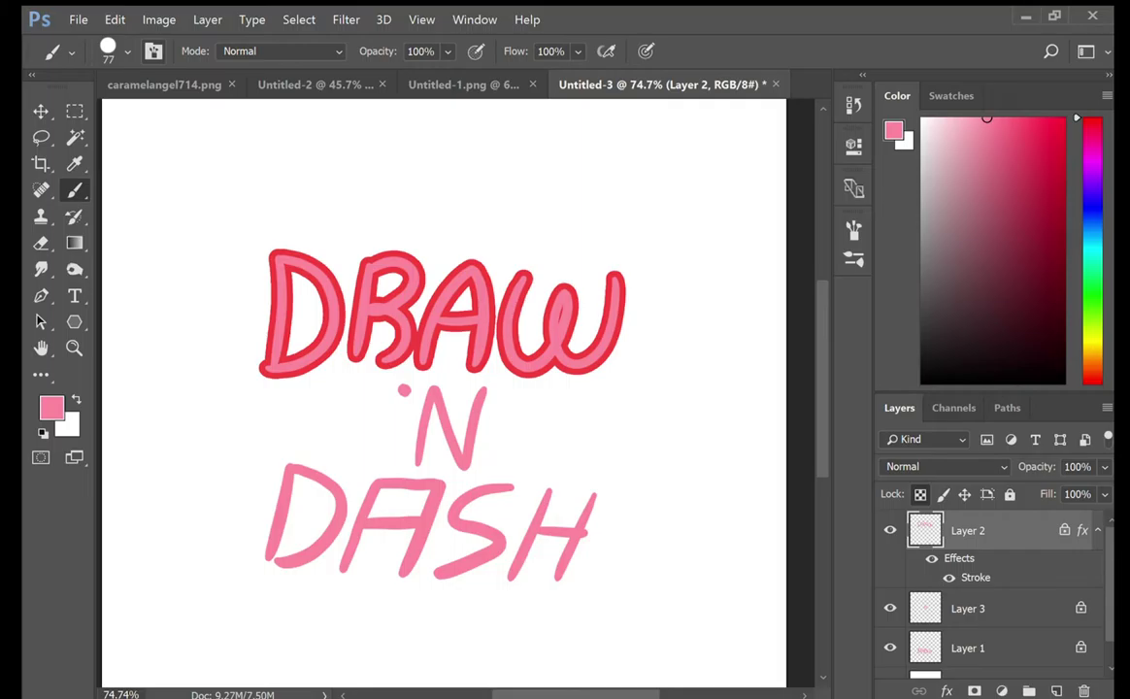
key("ctrl+alt+z")
key("ctrl+alt+z")
key("ctrl+alt+z")
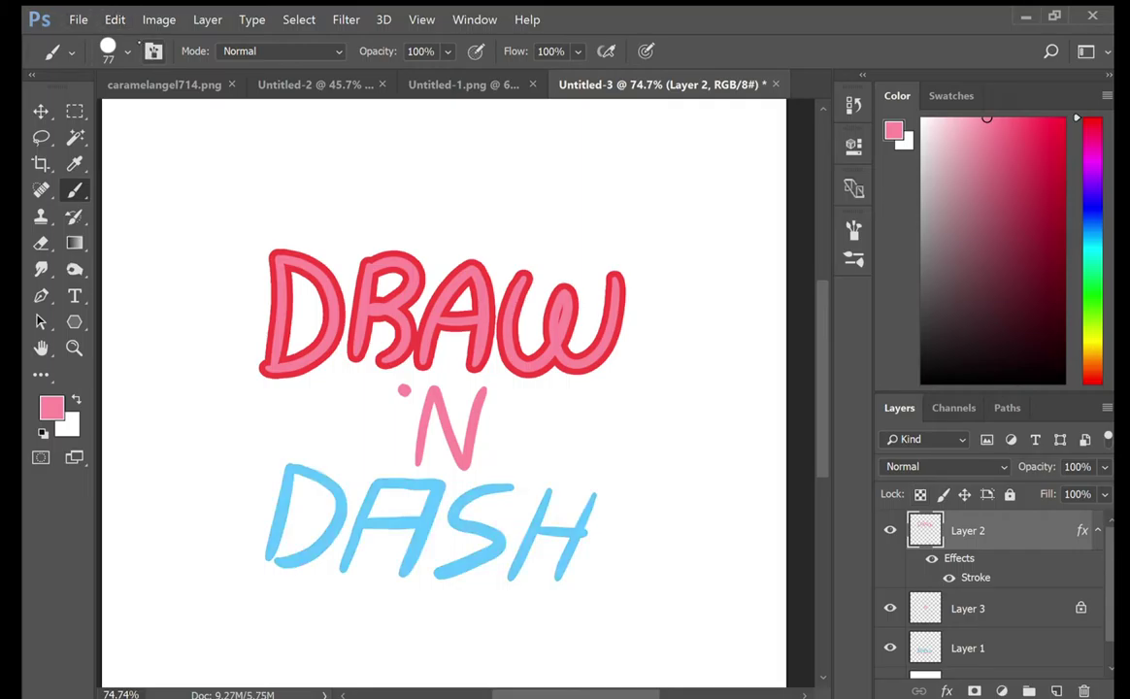
- Add a Stroke effect with a dark green outline to "'N" on Layer 3
double_click(1055, 614)
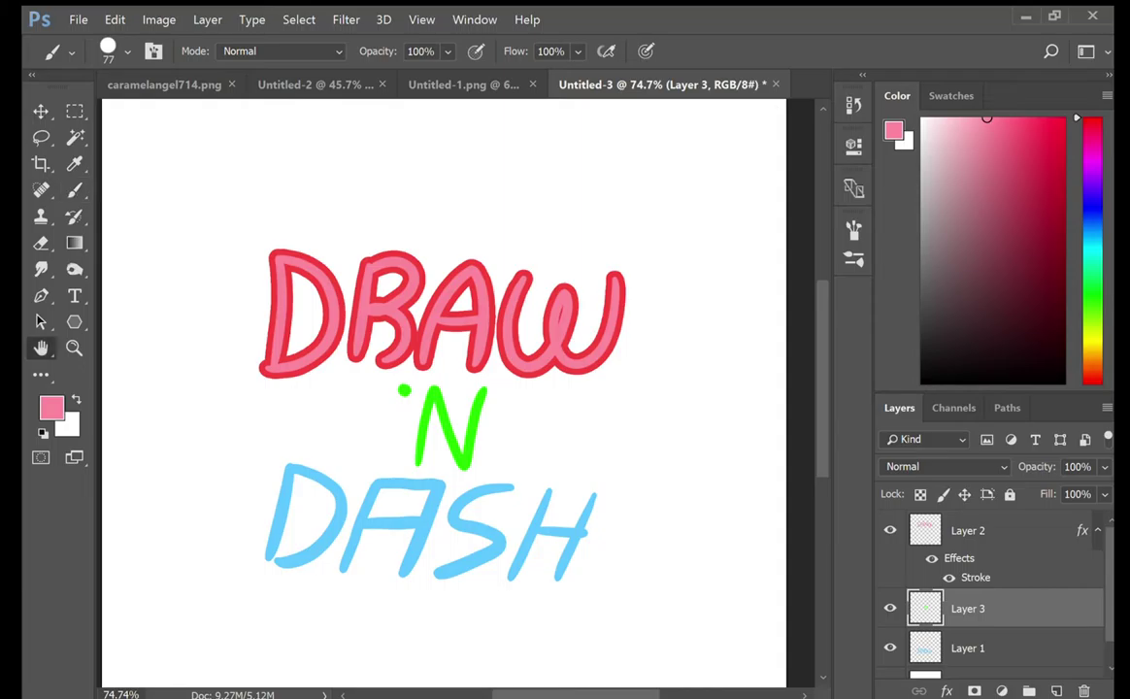
left_click(521, 289)
left_click(679, 224)
left_click(670, 288)
- Add a Stroke effect with a dark blue outline to "DASH" on Layer 1
scroll(1010, 619, "down", 3)
left_click(1009, 619)
double_click(1028, 619)
left_click(418, 378)
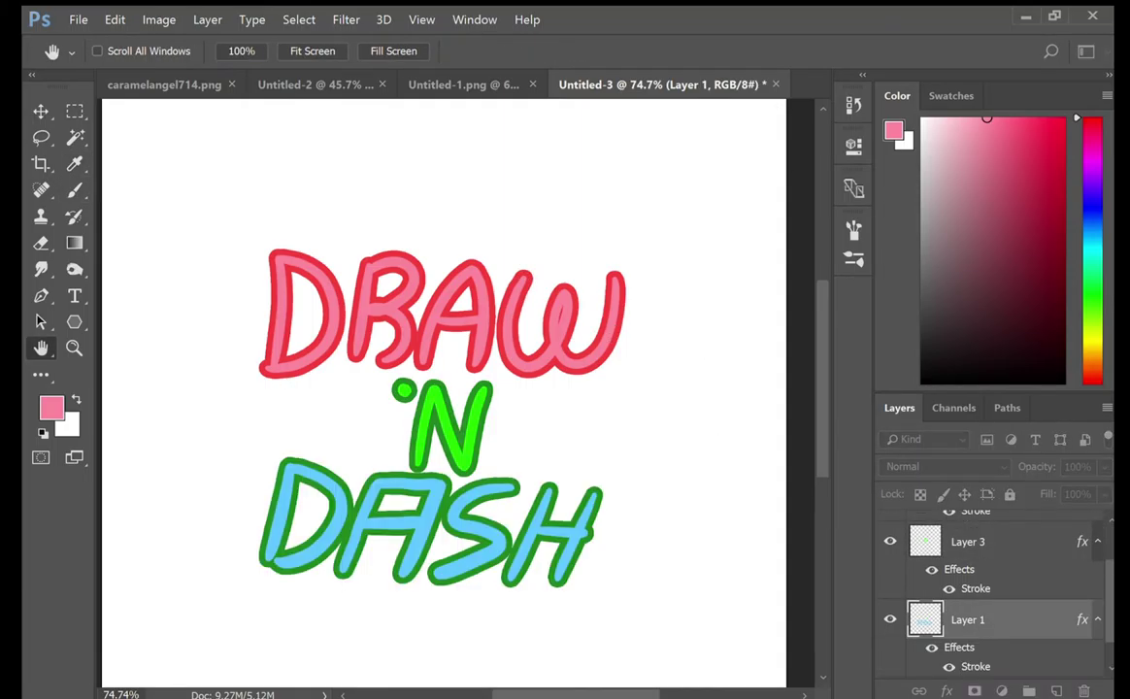
left_click(615, 265)
left_click(600, 244)
key("h")
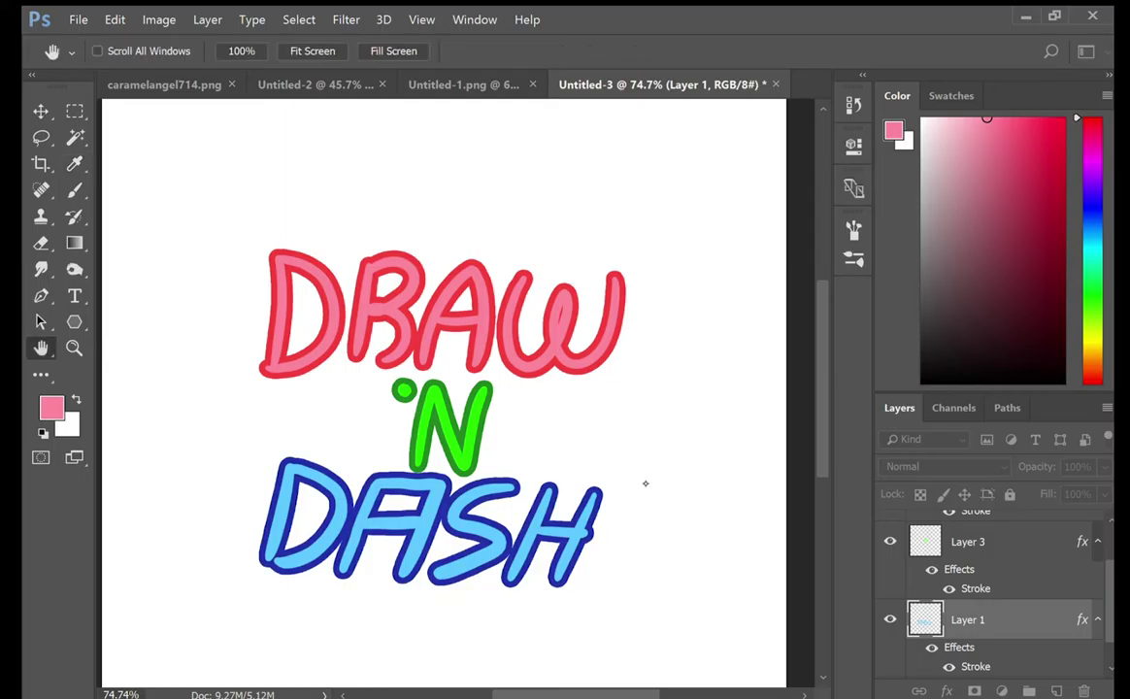
- Move the word "DASH" slightly down, away from the bottom of "'N"
key("b")
key("ctrl+z")
mouse_move(471, 525)
left_mouse_down()
mouse_move(477, 546)
mouse_move(499, 552)
left_mouse_up()
key("v")
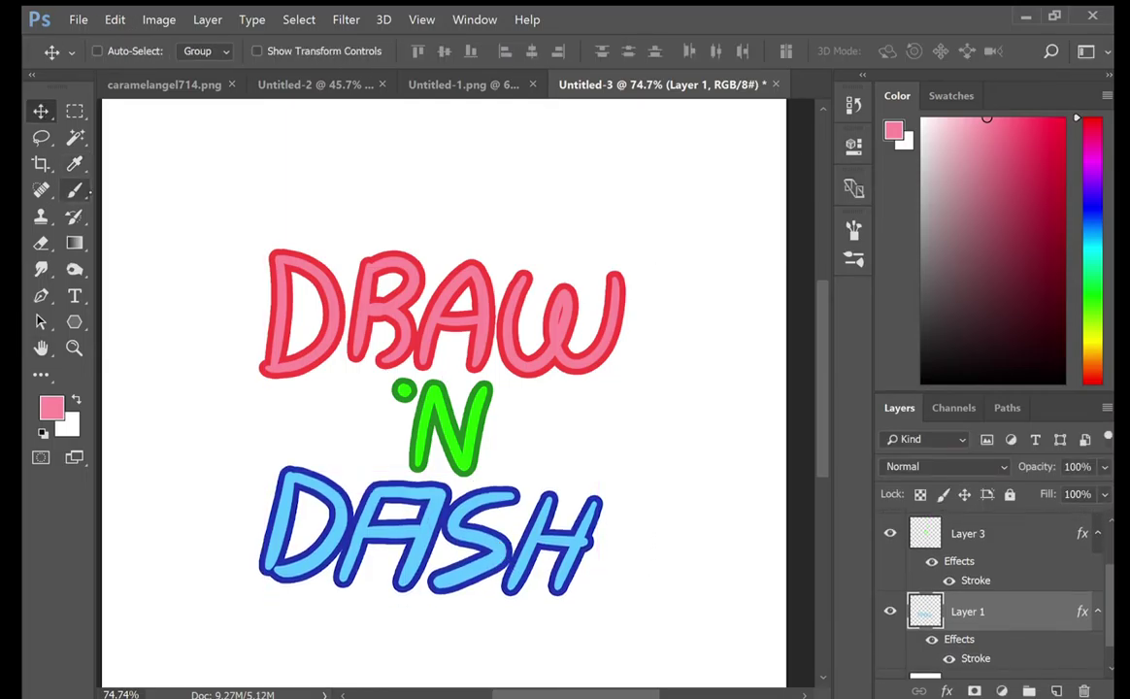
- Erase the small bump on the top edge of the "D" in "DASH" to smooth its outline
left_click(40, 243)
left_click(75, 348)
mouse_move(276, 488)
left_mouse_down()
mouse_move(369, 385)
mouse_move(306, 408)
mouse_move(437, 427)
left_mouse_up()
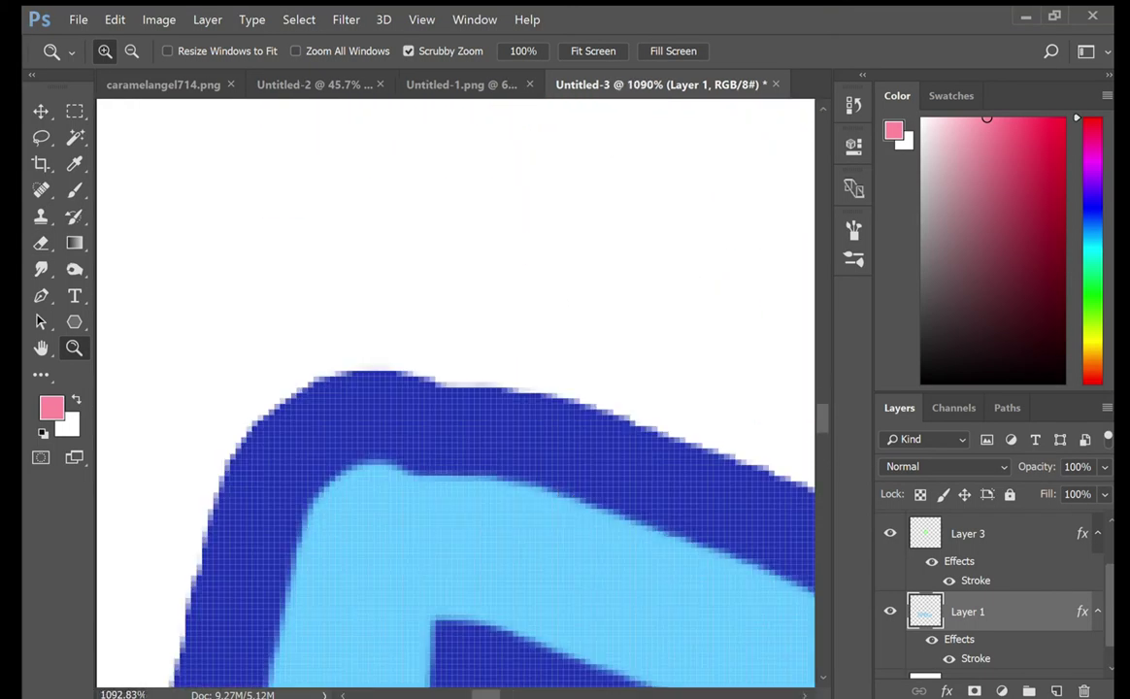
key("e")
left_click_drag(447, 523, 445, 505)
key("ctrl+z")
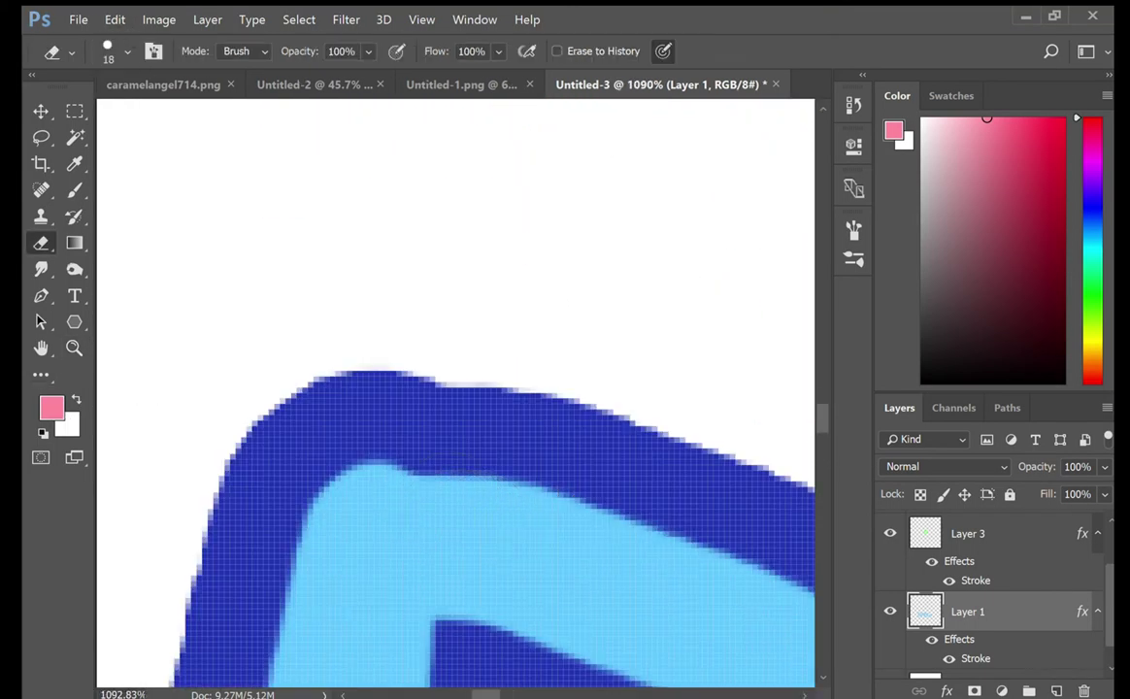
mouse_move(445, 421)
left_mouse_down()
mouse_move(257, 514)
mouse_move(272, 446)
left_mouse_up()
- Fill the dip in the top edge of the "A" in "DASH" with the Brush, using the sampled light blue of the letters
key("z")
mouse_move(767, 592)
left_mouse_down()
mouse_move(704, 608)
mouse_move(573, 573)
left_mouse_up()
left_click_drag(573, 572, 636, 553)
left_click_drag(553, 610, 504, 606)
left_click_drag(328, 541, 471, 563)
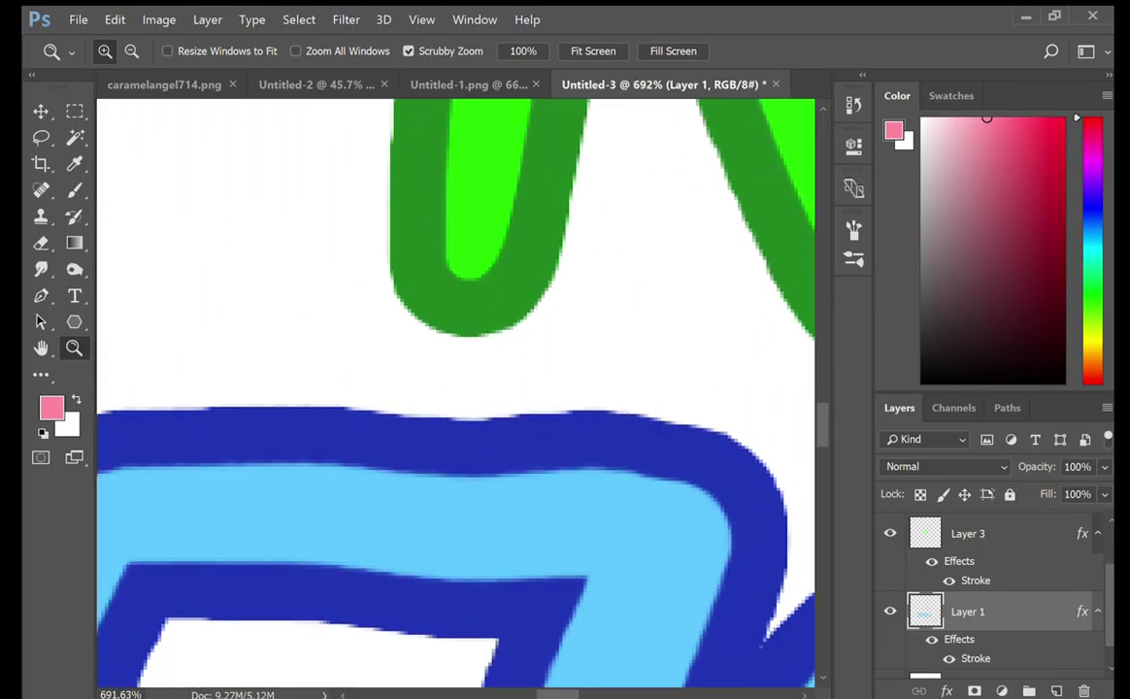
key("b")
left_click(268, 503)
key("b")
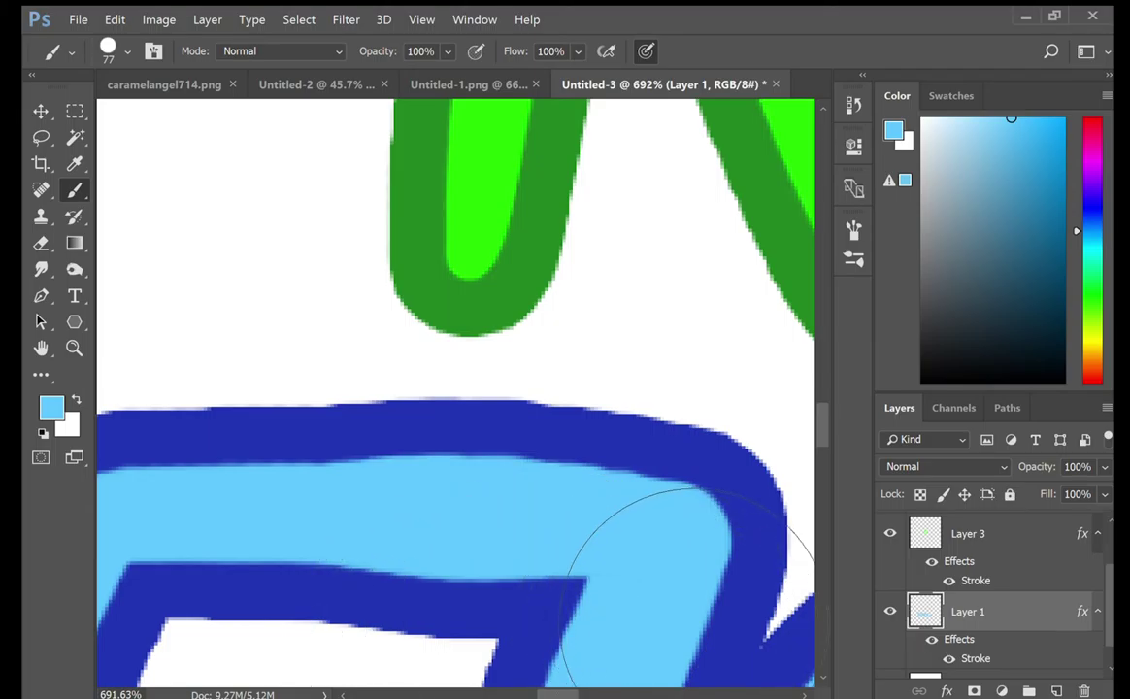
- Examine the outlines of "DASH", "'N" and "DRAW" up close for remaining uneven edges, ending on the whole canvas
key("z")
mouse_move(524, 470)
left_mouse_down()
mouse_move(367, 344)
mouse_move(323, 348)
left_mouse_up()
left_click_drag(602, 506, 670, 505)
left_click_drag(563, 432, 493, 424)
left_click_drag(270, 488, 257, 456)
left_click_drag(267, 255, 301, 254)
scroll(388, 320, "up", 3)
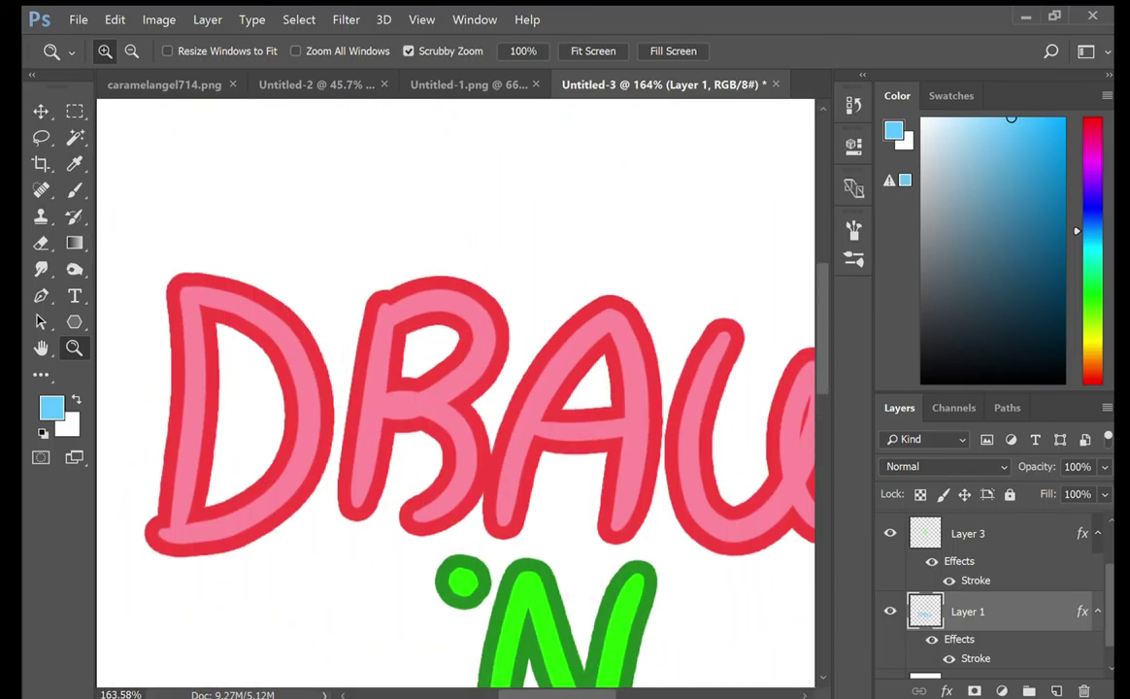
left_click_drag(387, 426, 321, 427)
scroll(990, 631, "down", 1)
- Add a new layer between the background and Layer 1 and set the foreground colour to a pale blue
left_click(981, 660)
left_click(1056, 691)
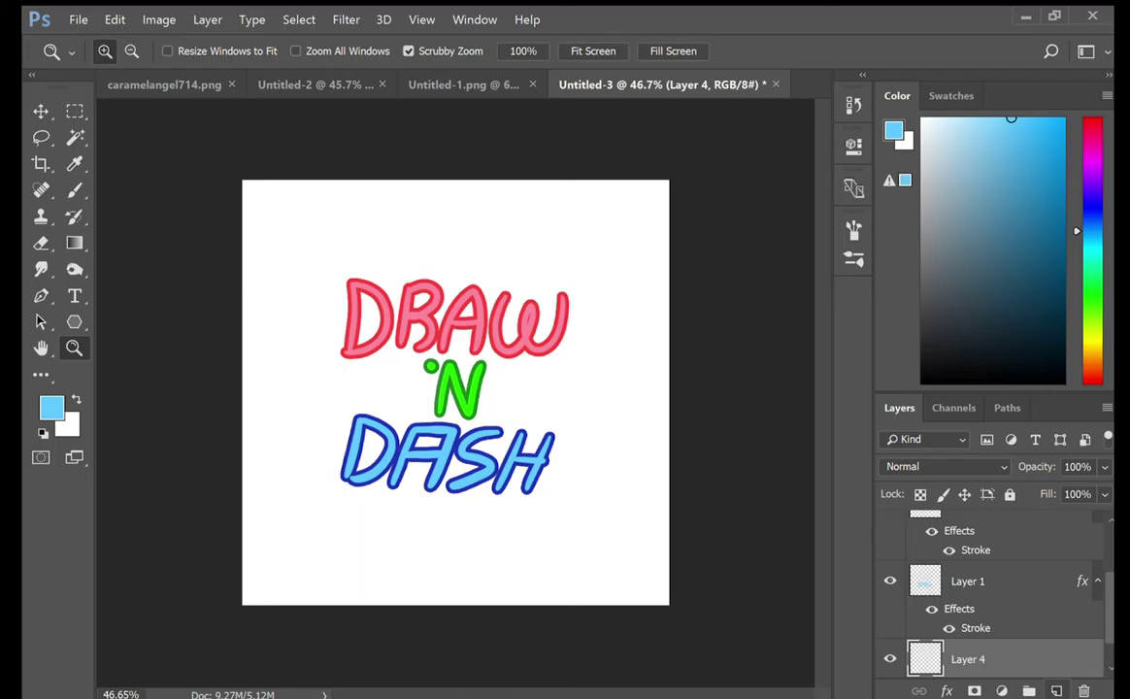
left_click_drag(457, 244, 466, 245)
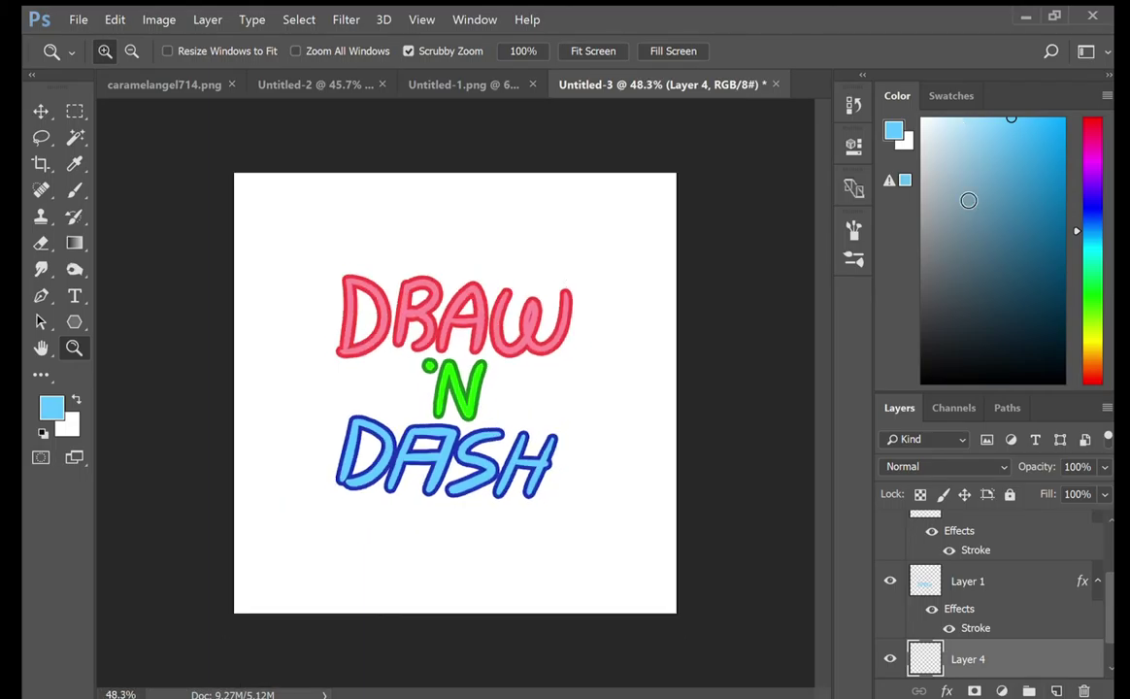
left_click(949, 114)
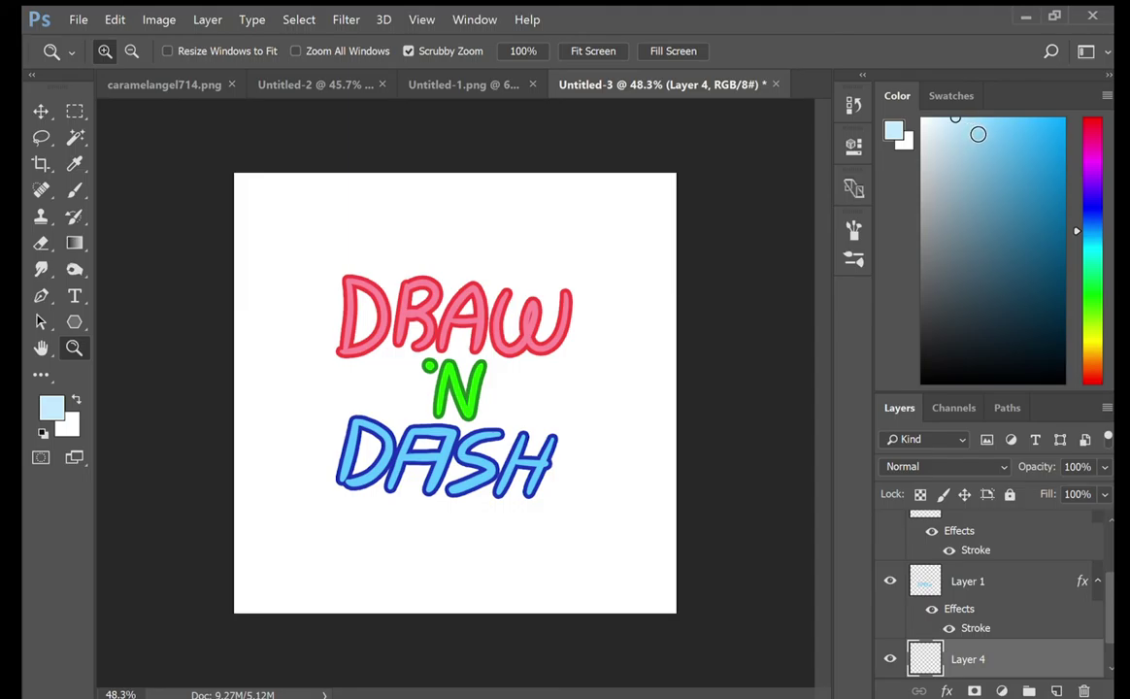
- Paint pale blue behind the lettering on the new layer beneath Layer 1
left_click(141, 355)
left_click_drag(275, 206, 632, 570)
key("v")
left_click_drag(540, 512, 493, 522)
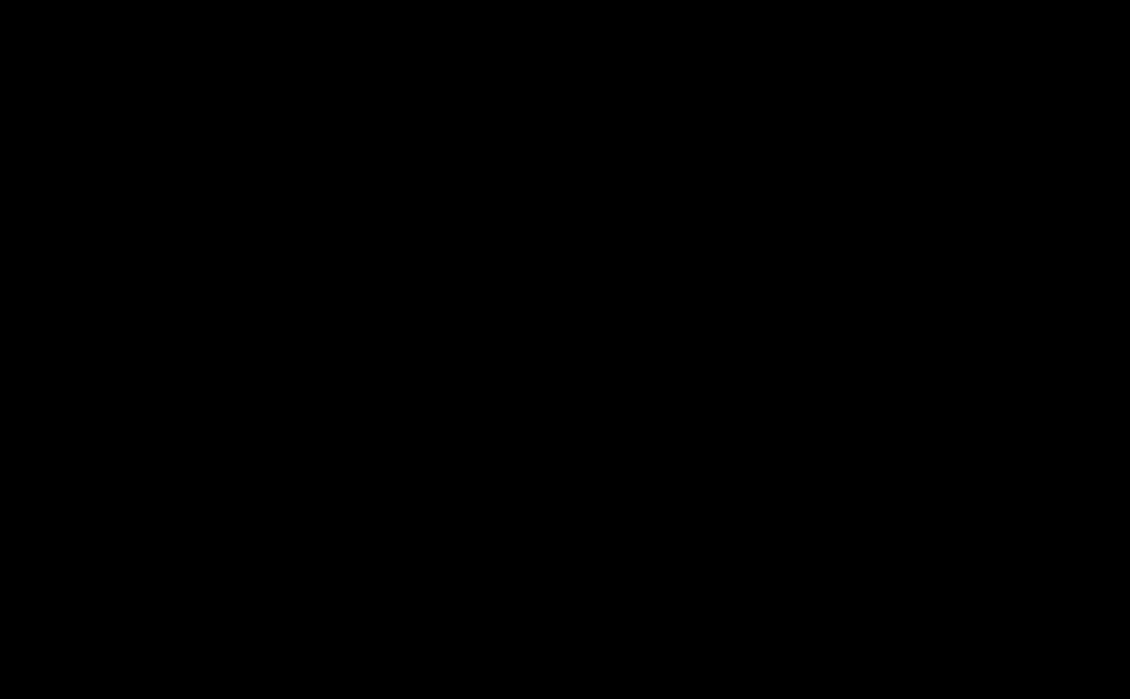